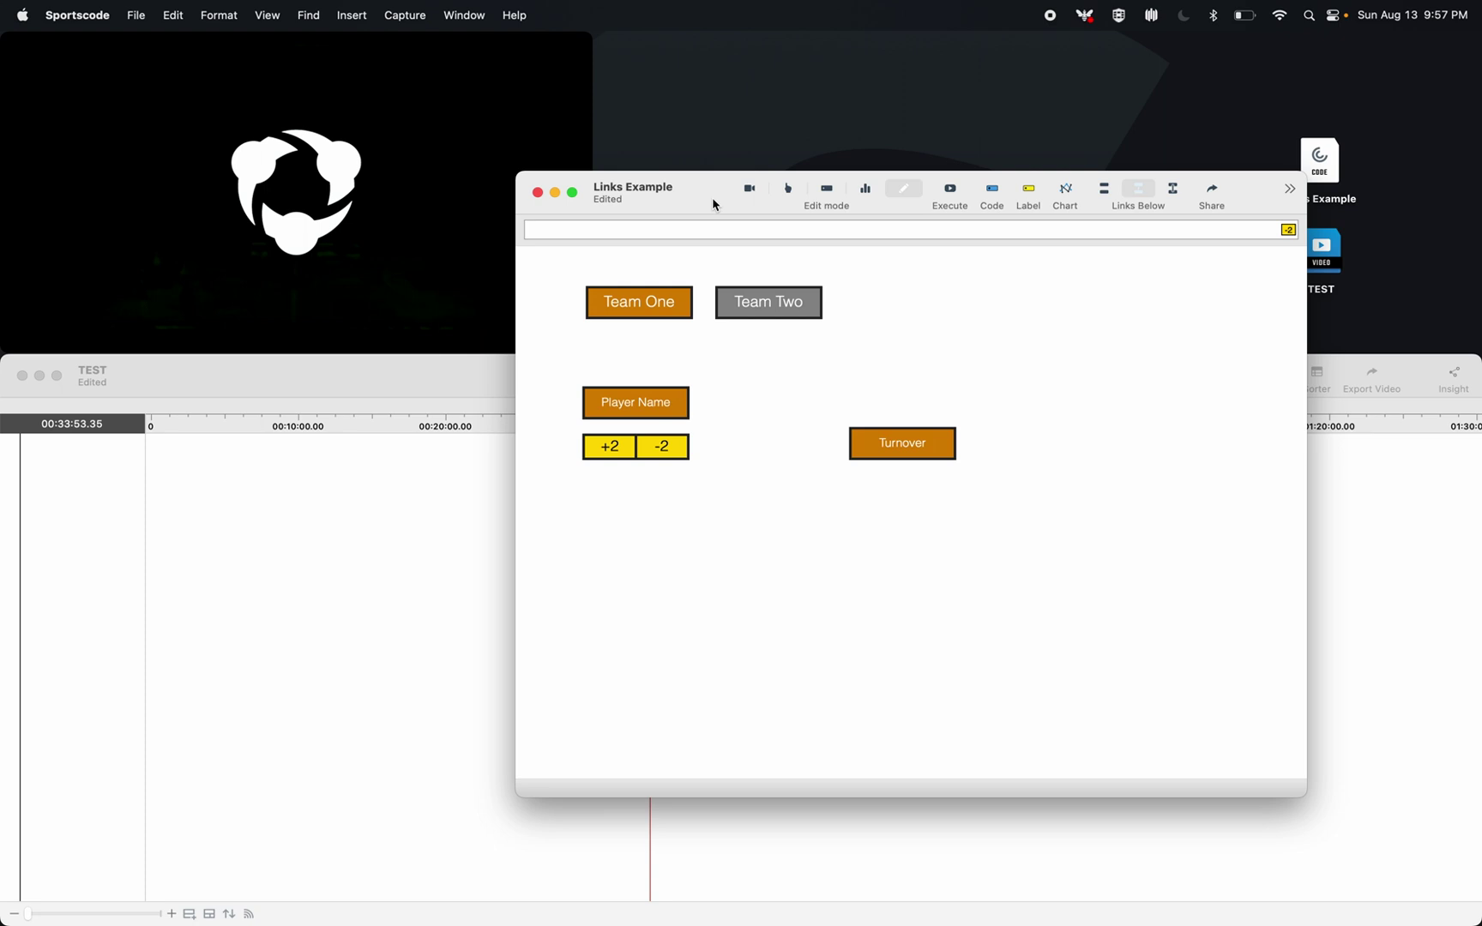
Step: After checking Team One's properties, draw an activation link from -2 to Player Name
{"action": "double_click", "coordinate": [659, 301]}
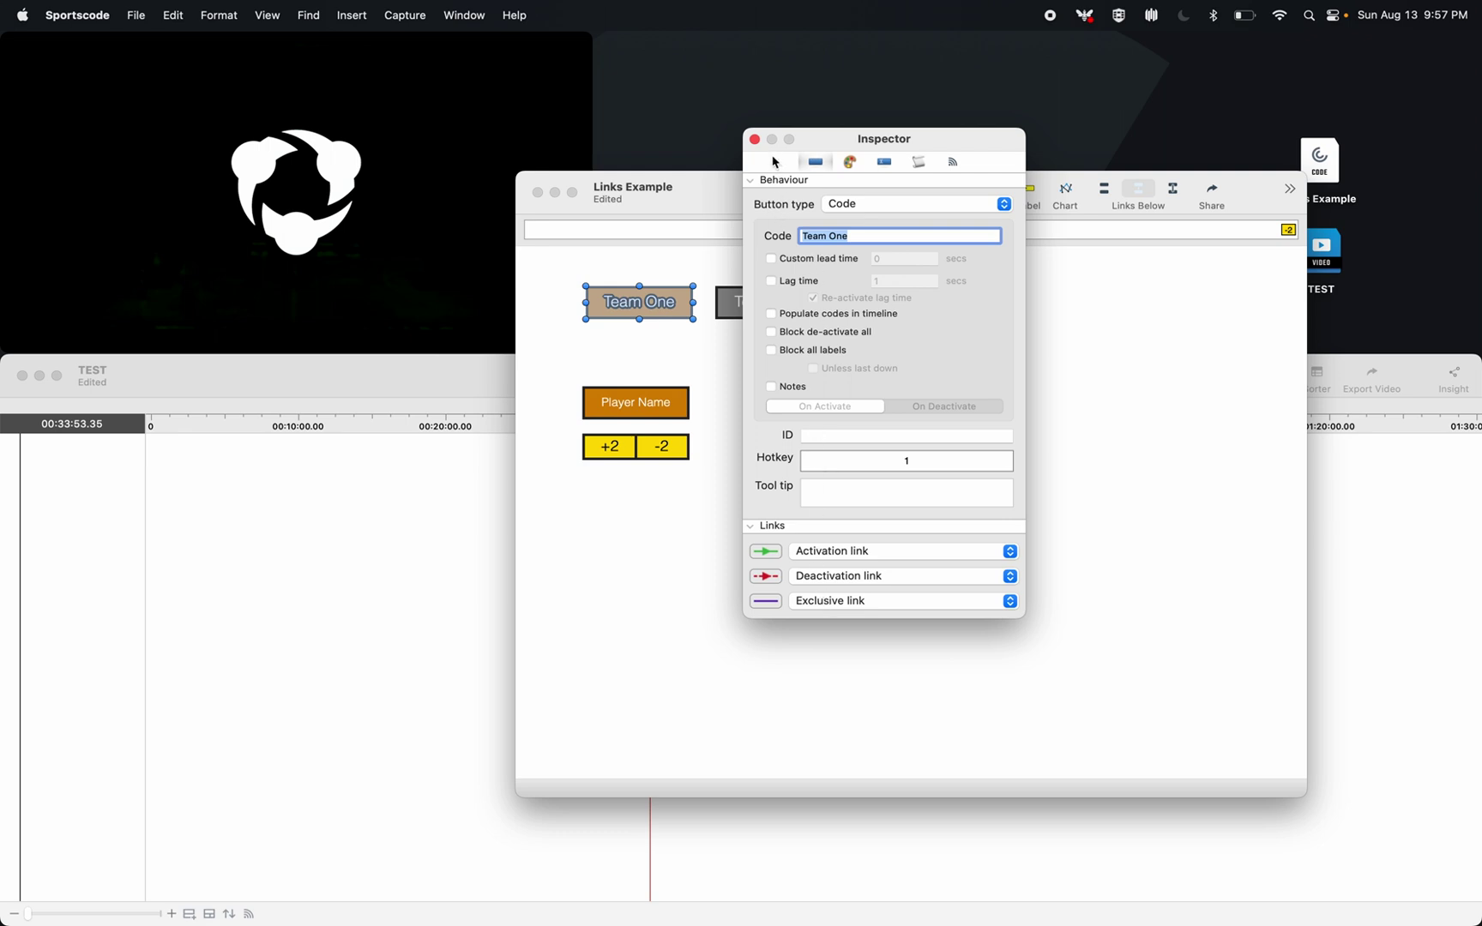
{"action": "left_click", "coordinate": [755, 139]}
{"action": "left_click", "coordinate": [750, 463]}
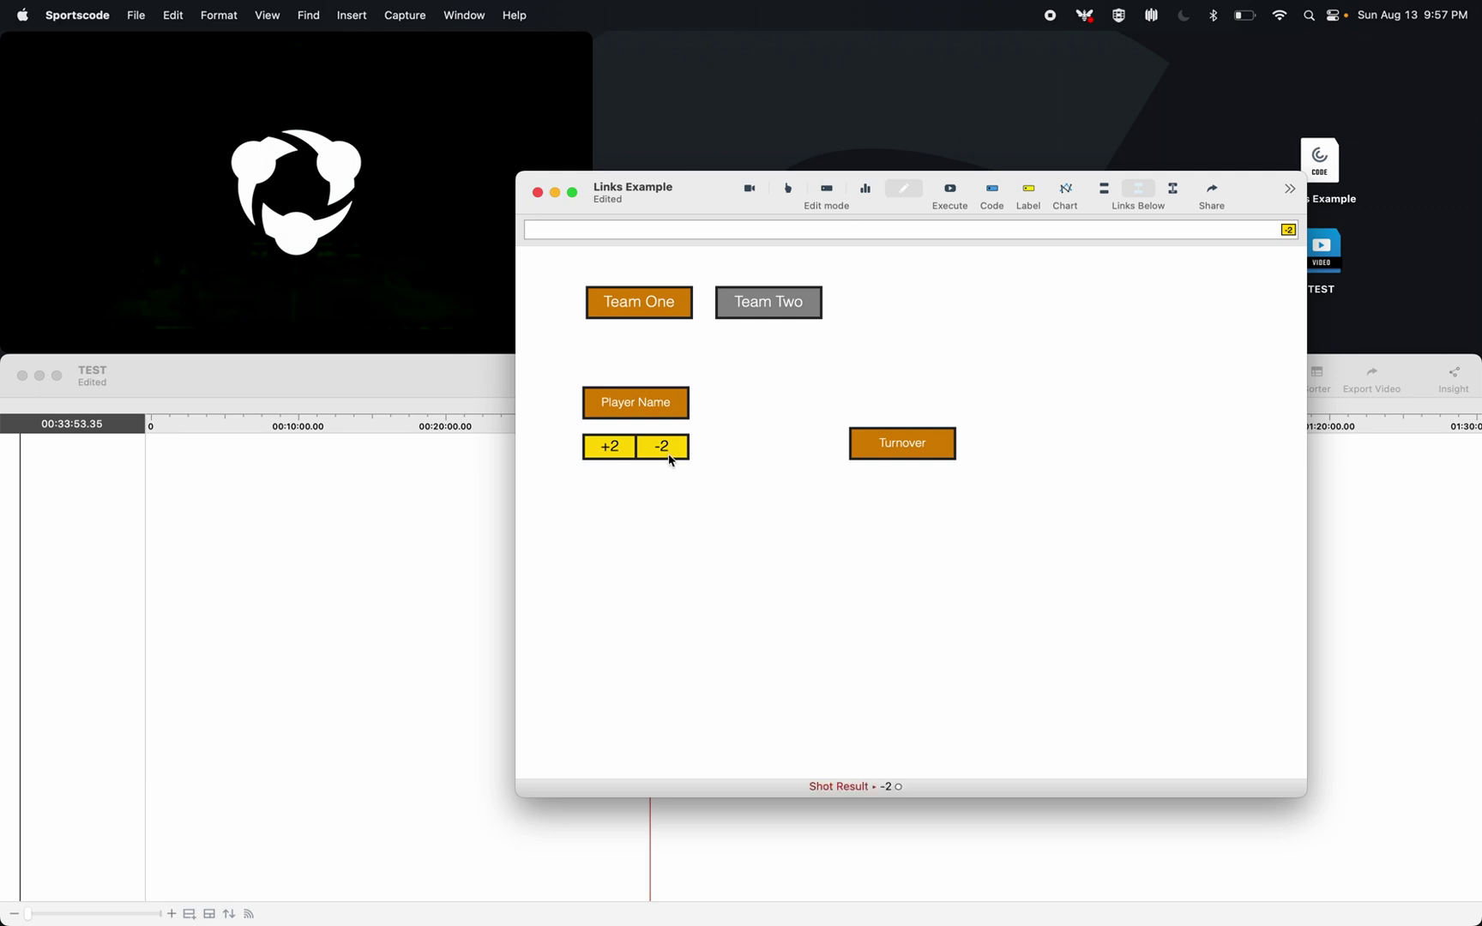
{"action": "left_click_drag", "start_coordinate": [668, 450], "coordinate": [663, 405]}
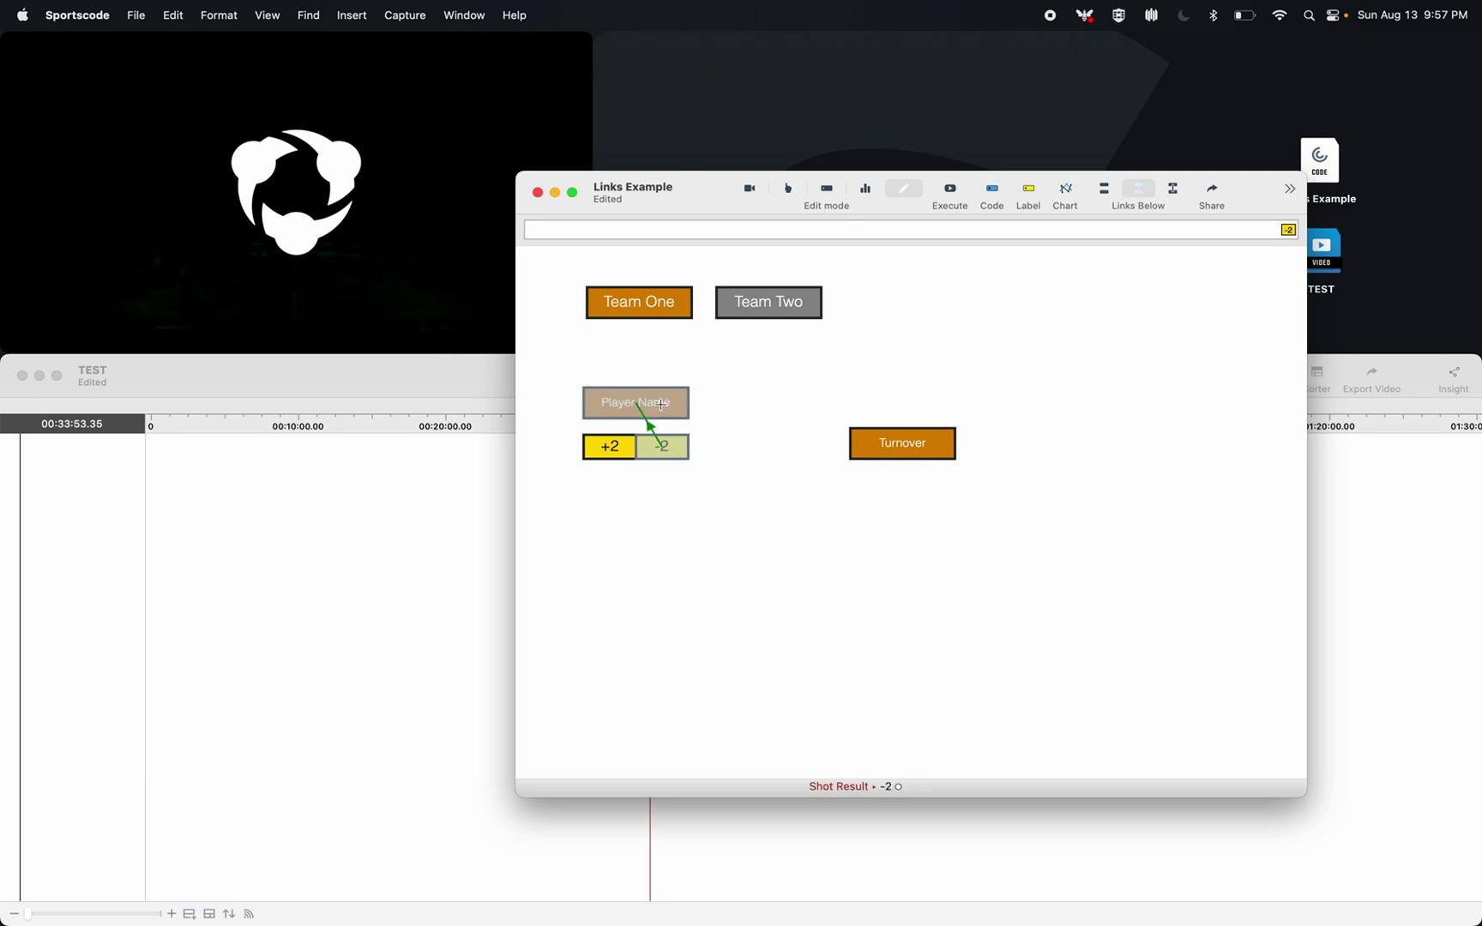
{"action": "left_click_drag", "start_coordinate": [661, 404], "coordinate": [660, 407]}
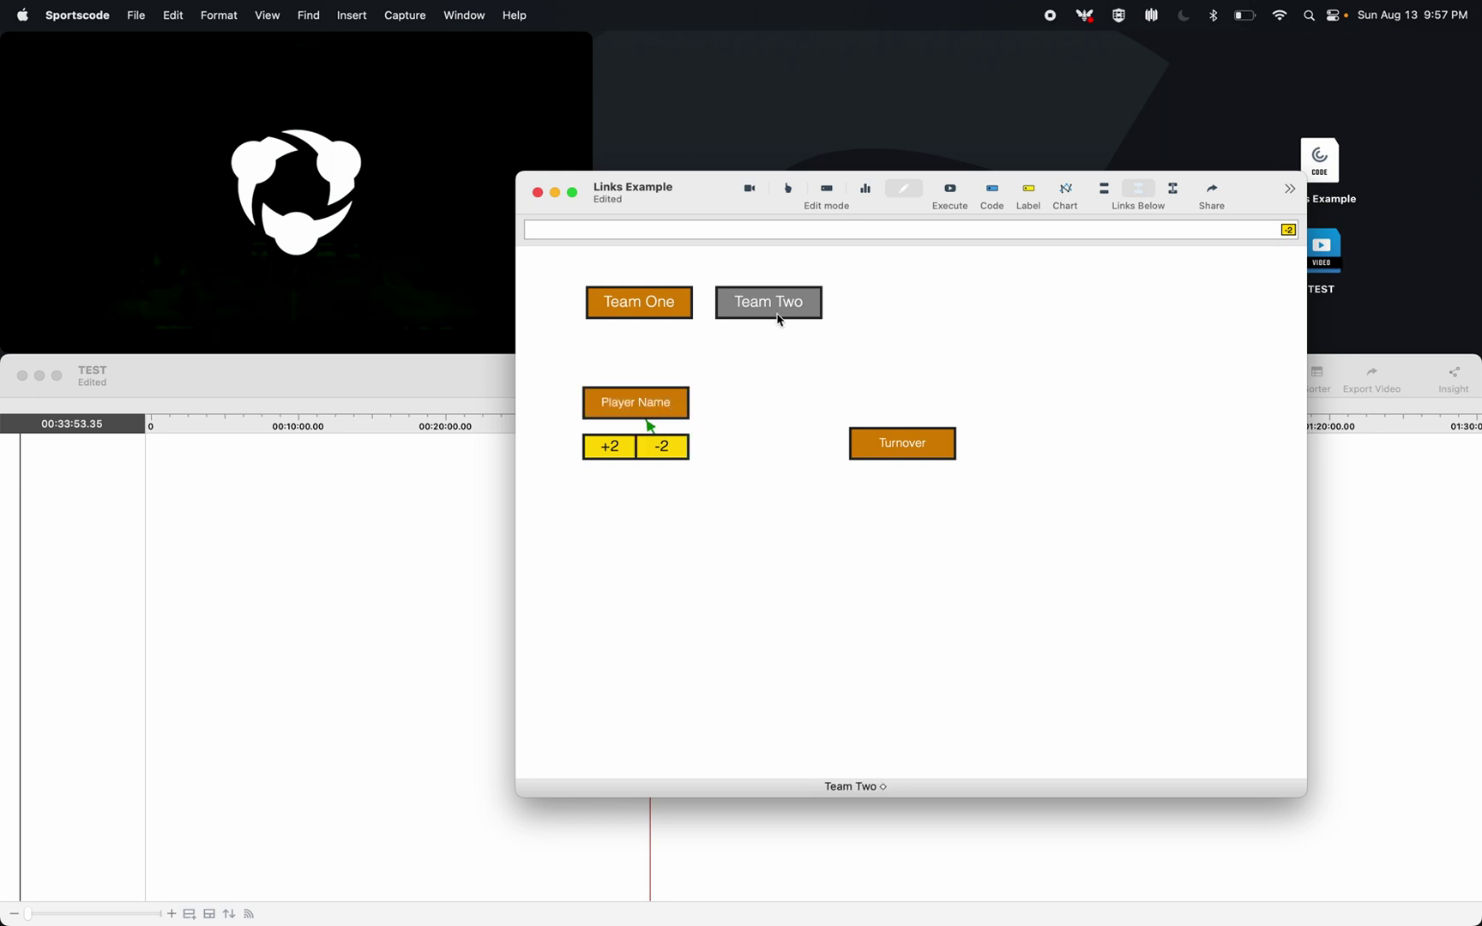
Step: In Code mode, press -2 then Player Name to log a Player Name instance tagged -2
{"action": "key", "text": "super+e"}
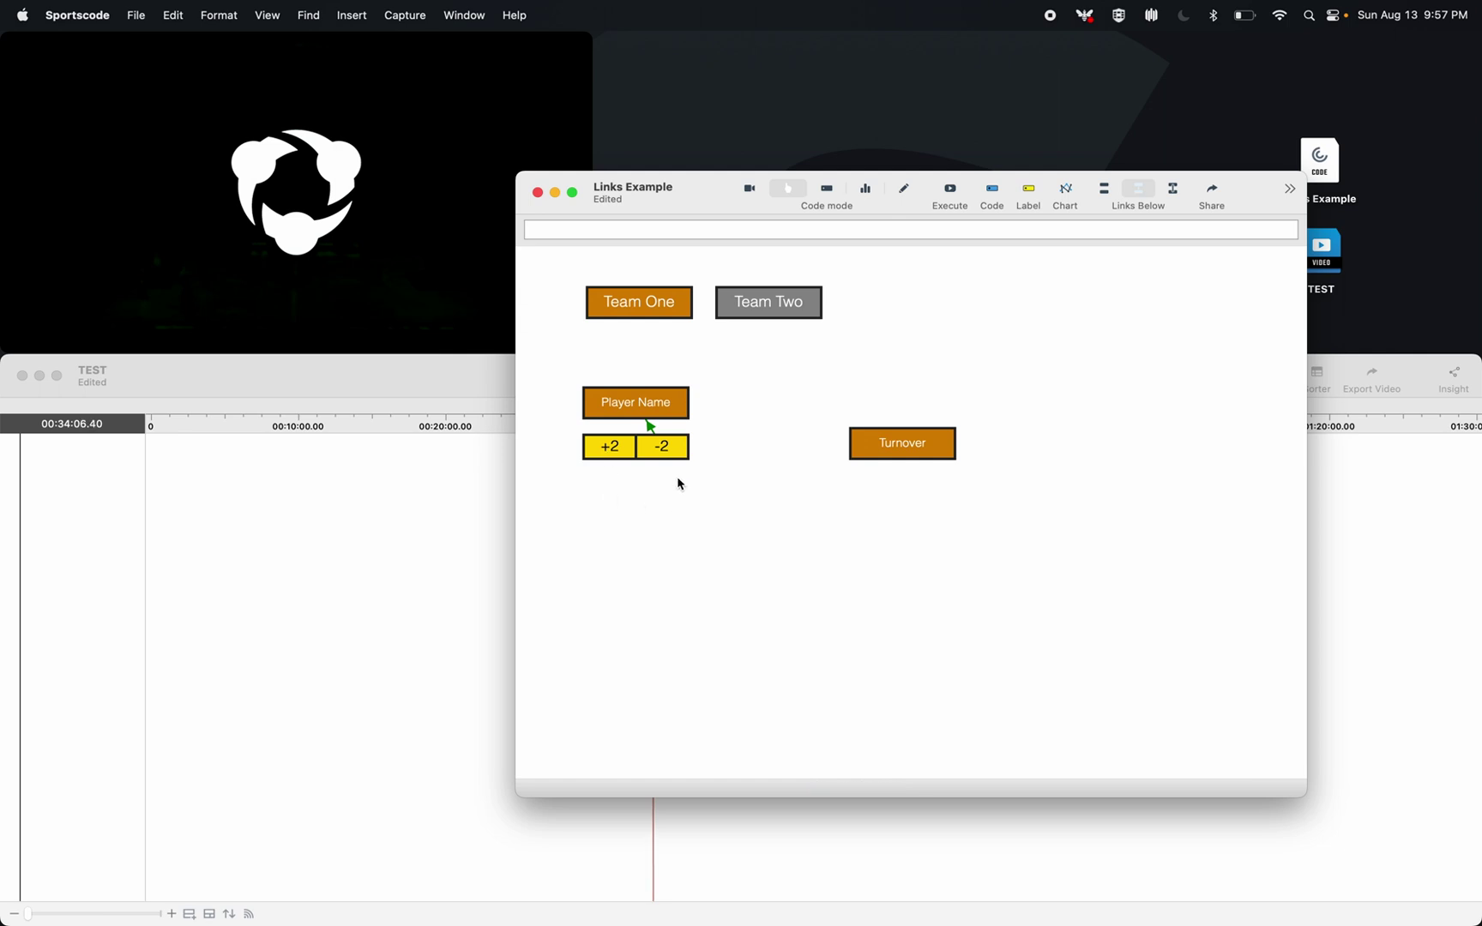
{"action": "left_click", "coordinate": [667, 453]}
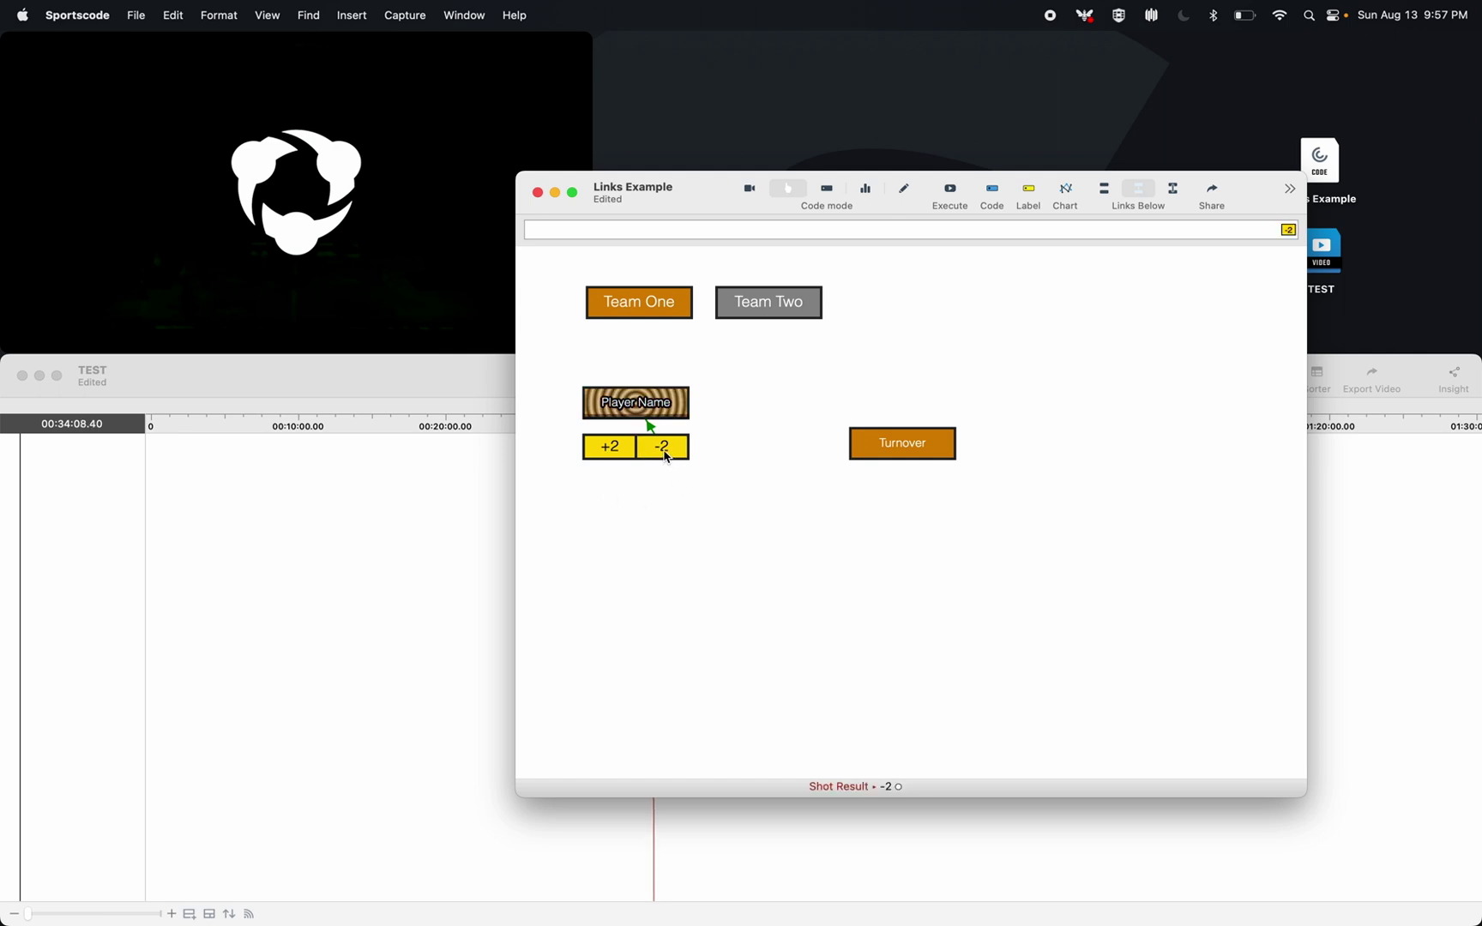
{"action": "left_click", "coordinate": [639, 400]}
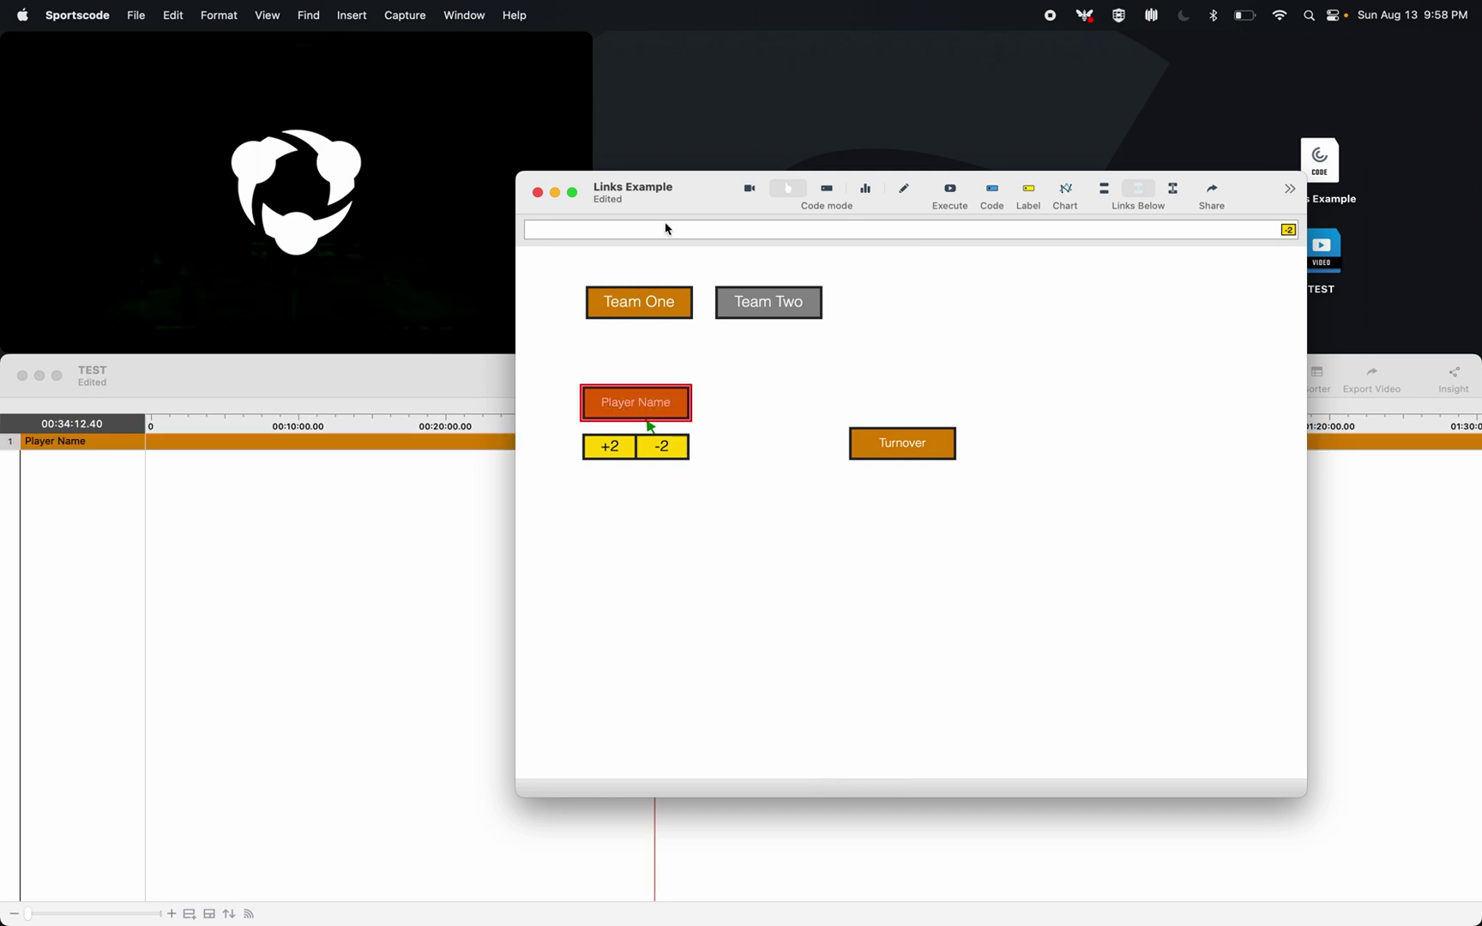
{"action": "mouse_move", "coordinate": [665, 198]}
{"action": "left_mouse_down"}
{"action": "mouse_move", "coordinate": [827, 198]}
{"action": "mouse_move", "coordinate": [825, 570]}
{"action": "mouse_move", "coordinate": [562, 161]}
{"action": "left_mouse_up"}
Step: In Edit mode, draw a deactivation link from Turnover to Team One
{"action": "left_click", "coordinate": [773, 139]}
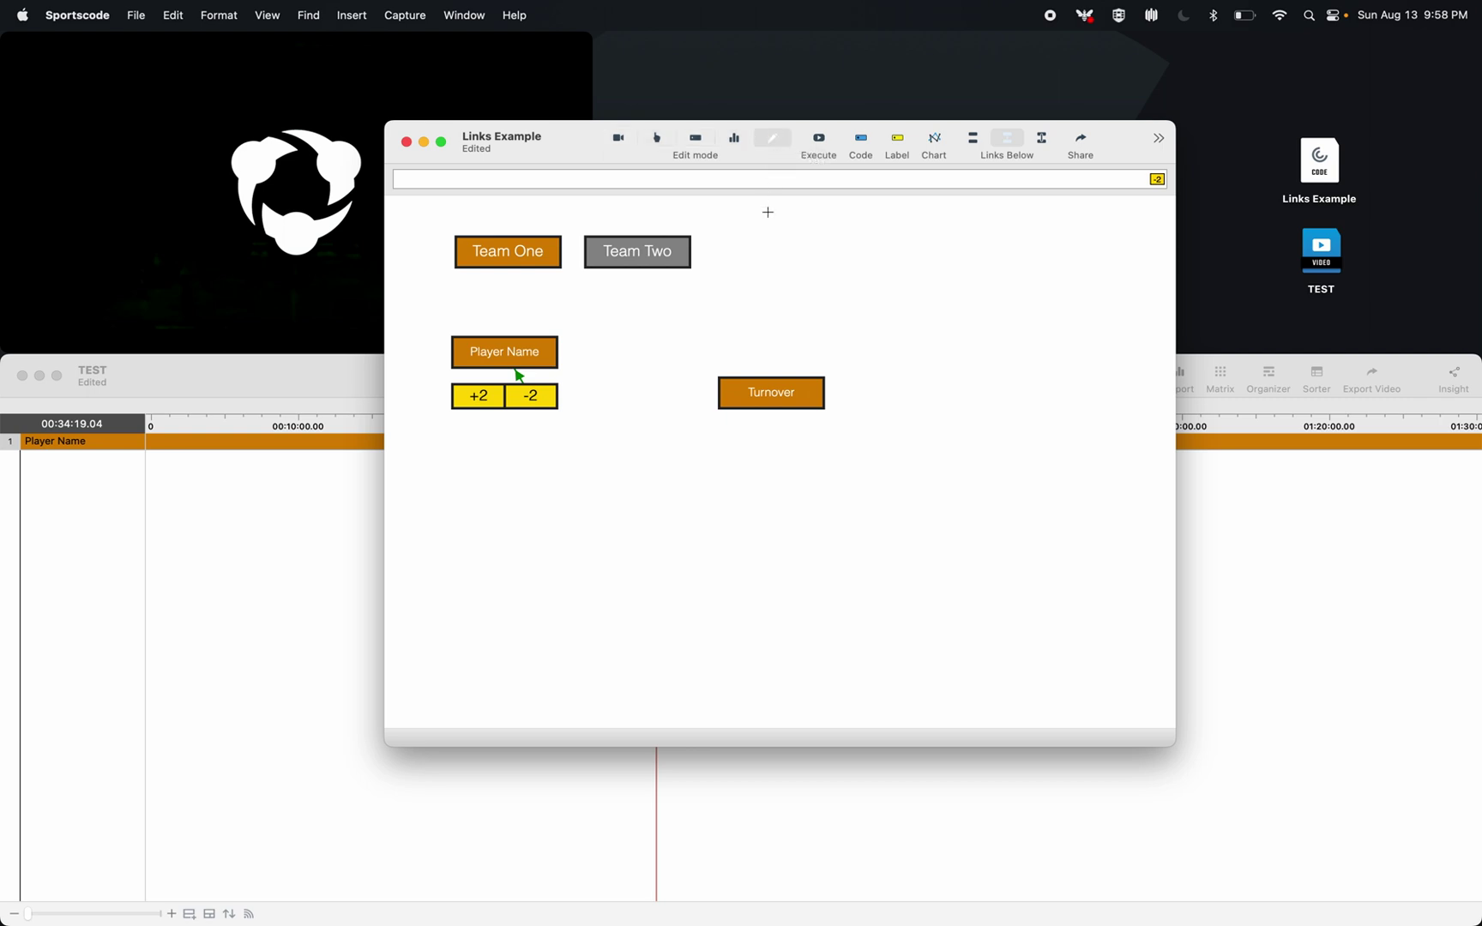
{"action": "left_click_drag", "start_coordinate": [772, 392], "coordinate": [543, 265]}
{"action": "left_click", "coordinate": [686, 375]}
Step: In Code mode, start Team One, then press Turnover to stop it and record both rows
{"action": "left_click", "coordinate": [656, 138]}
{"action": "left_click", "coordinate": [528, 255]}
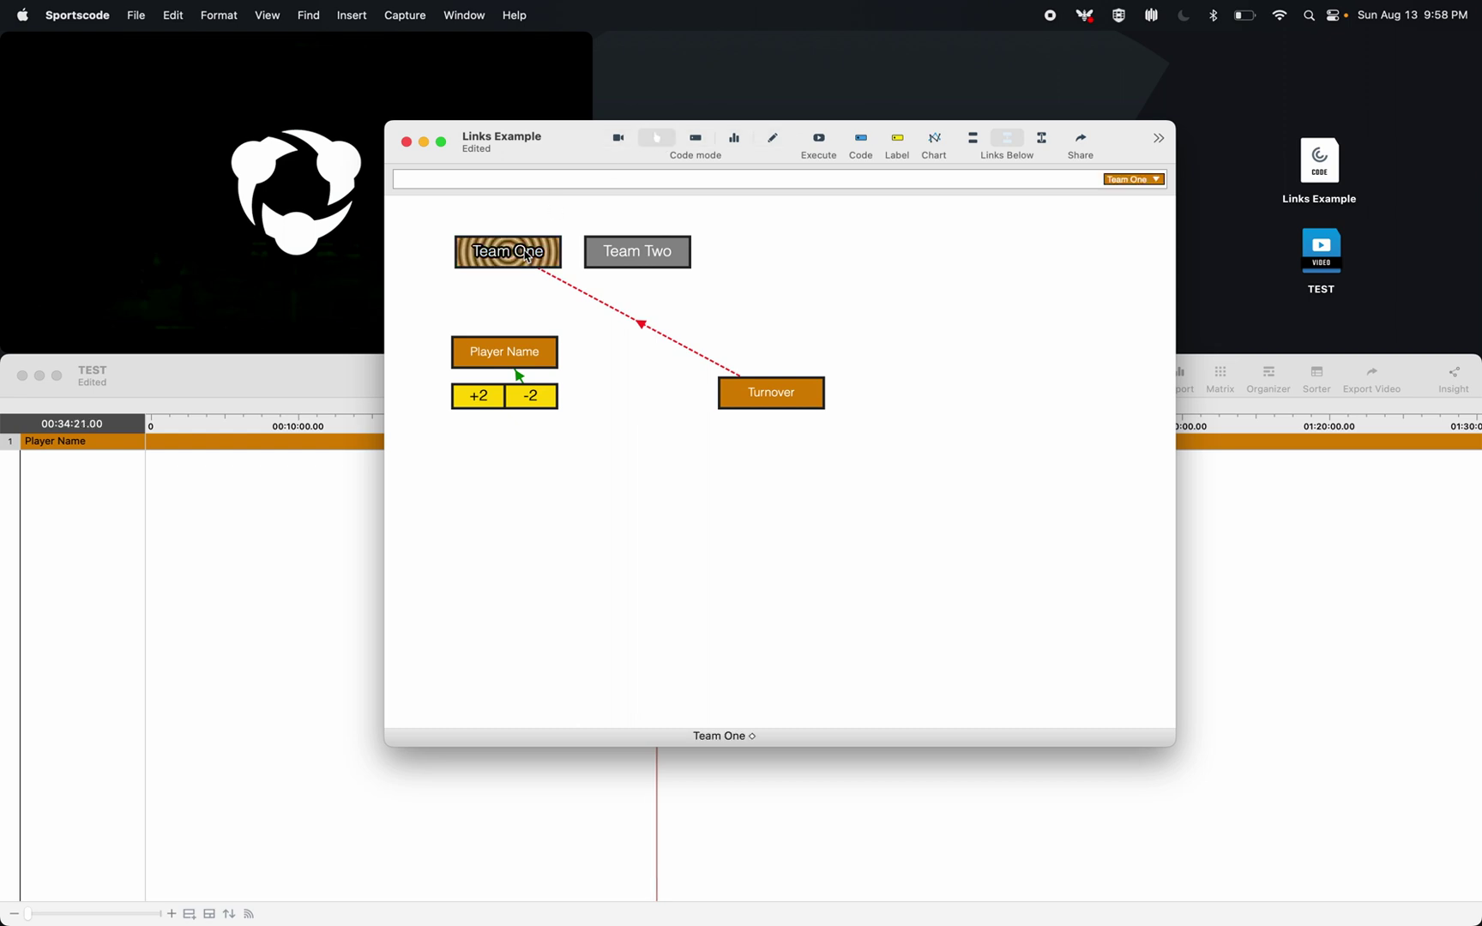
{"action": "left_click", "coordinate": [776, 398]}
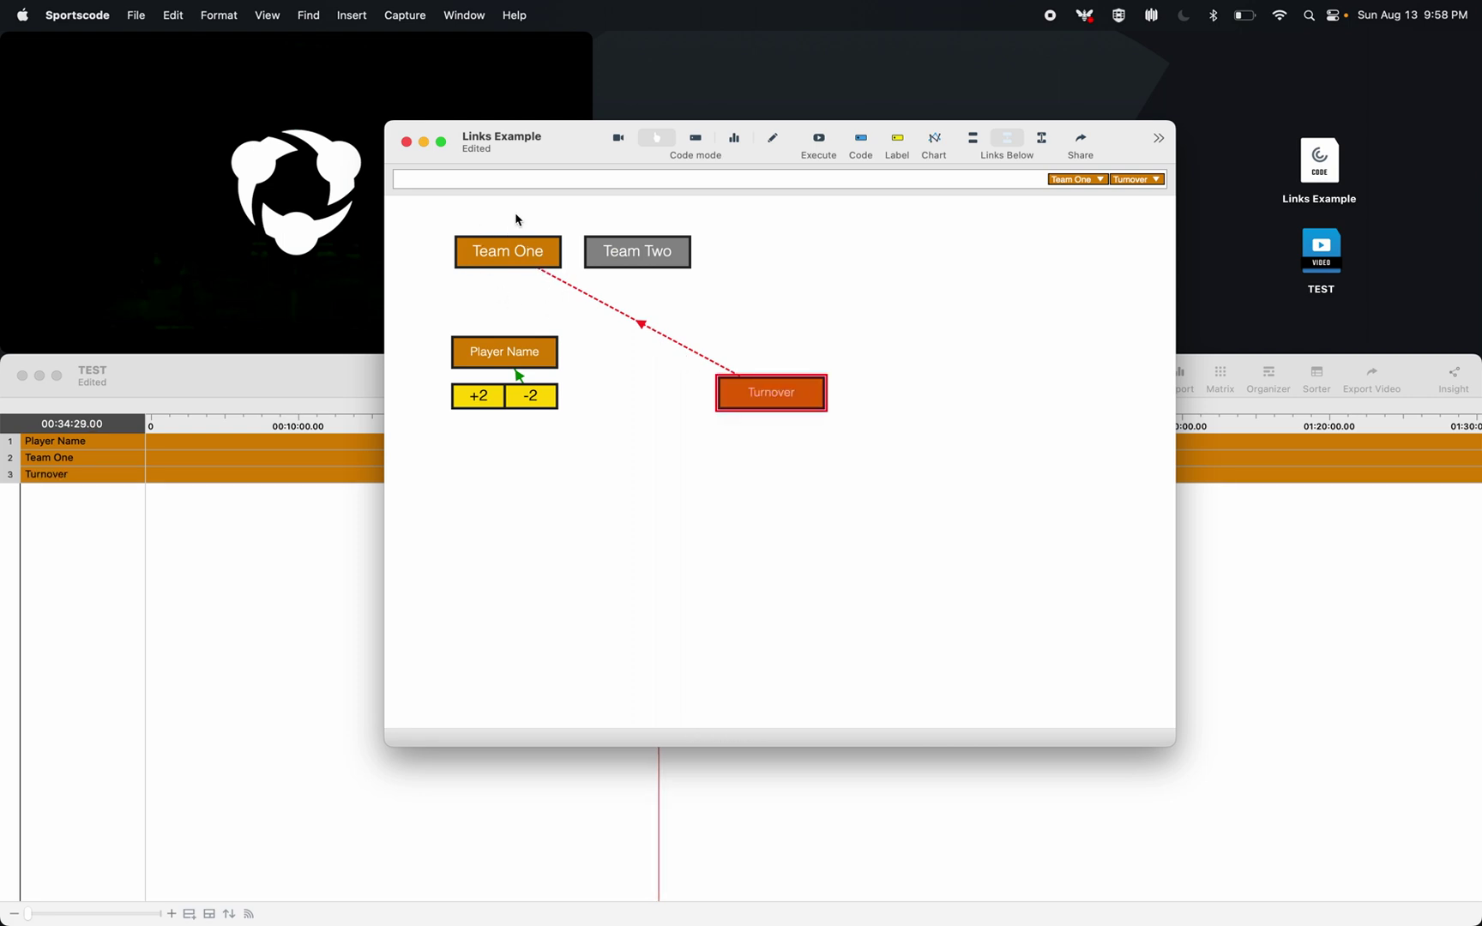
Step: Link Team One and Team Two exclusively, then test by pressing Team One, then Team Two twice
{"action": "left_click", "coordinate": [775, 144]}
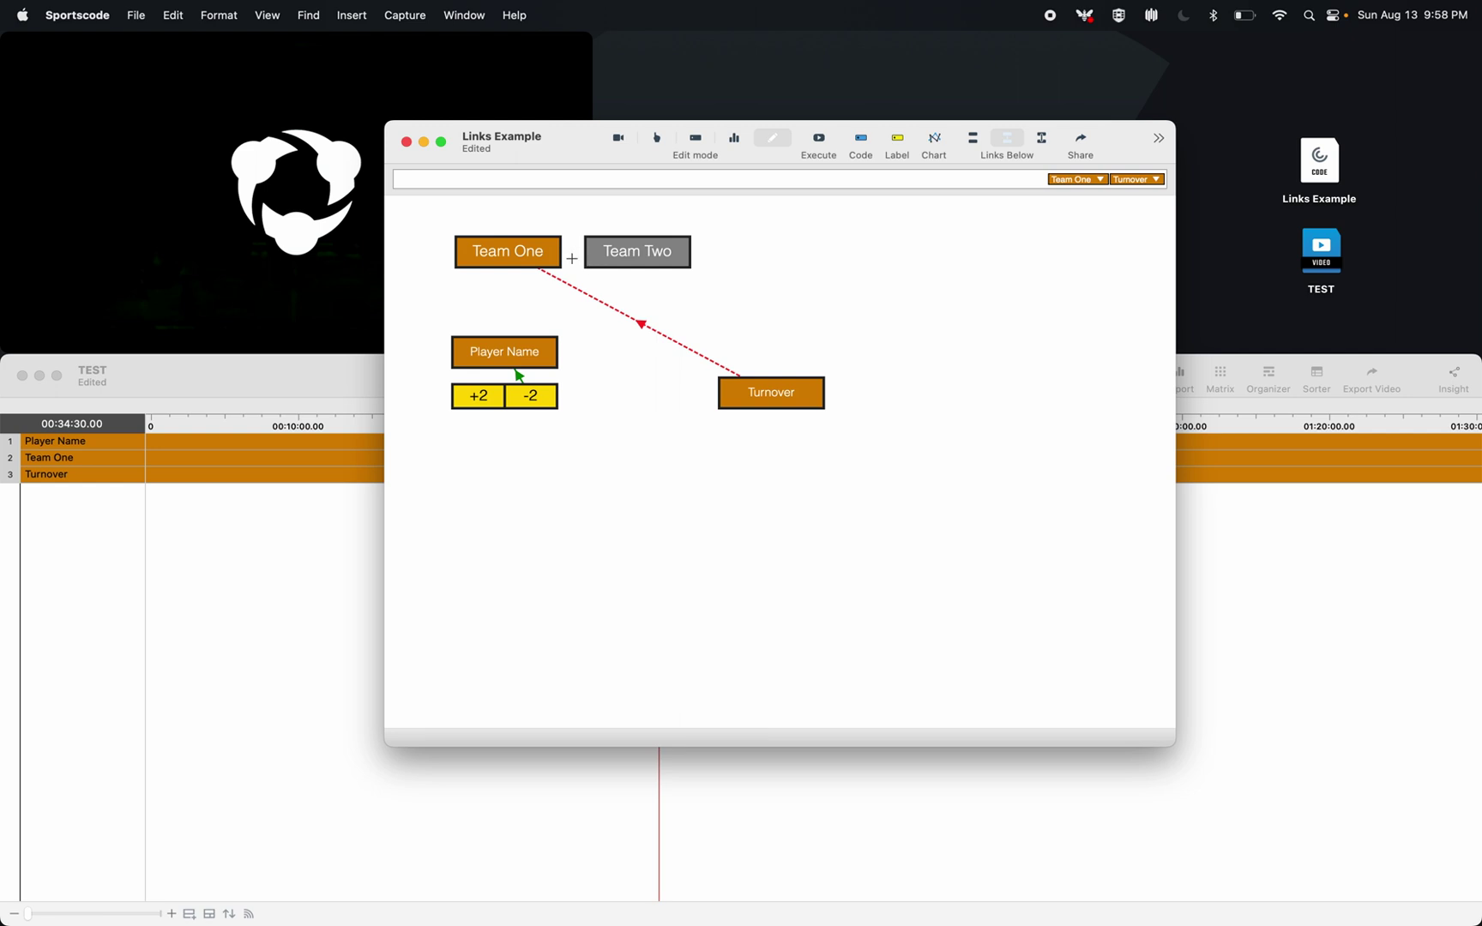
{"action": "left_click_drag", "start_coordinate": [509, 251], "coordinate": [616, 255]}
{"action": "left_click", "coordinate": [657, 138]}
{"action": "left_click", "coordinate": [531, 253]}
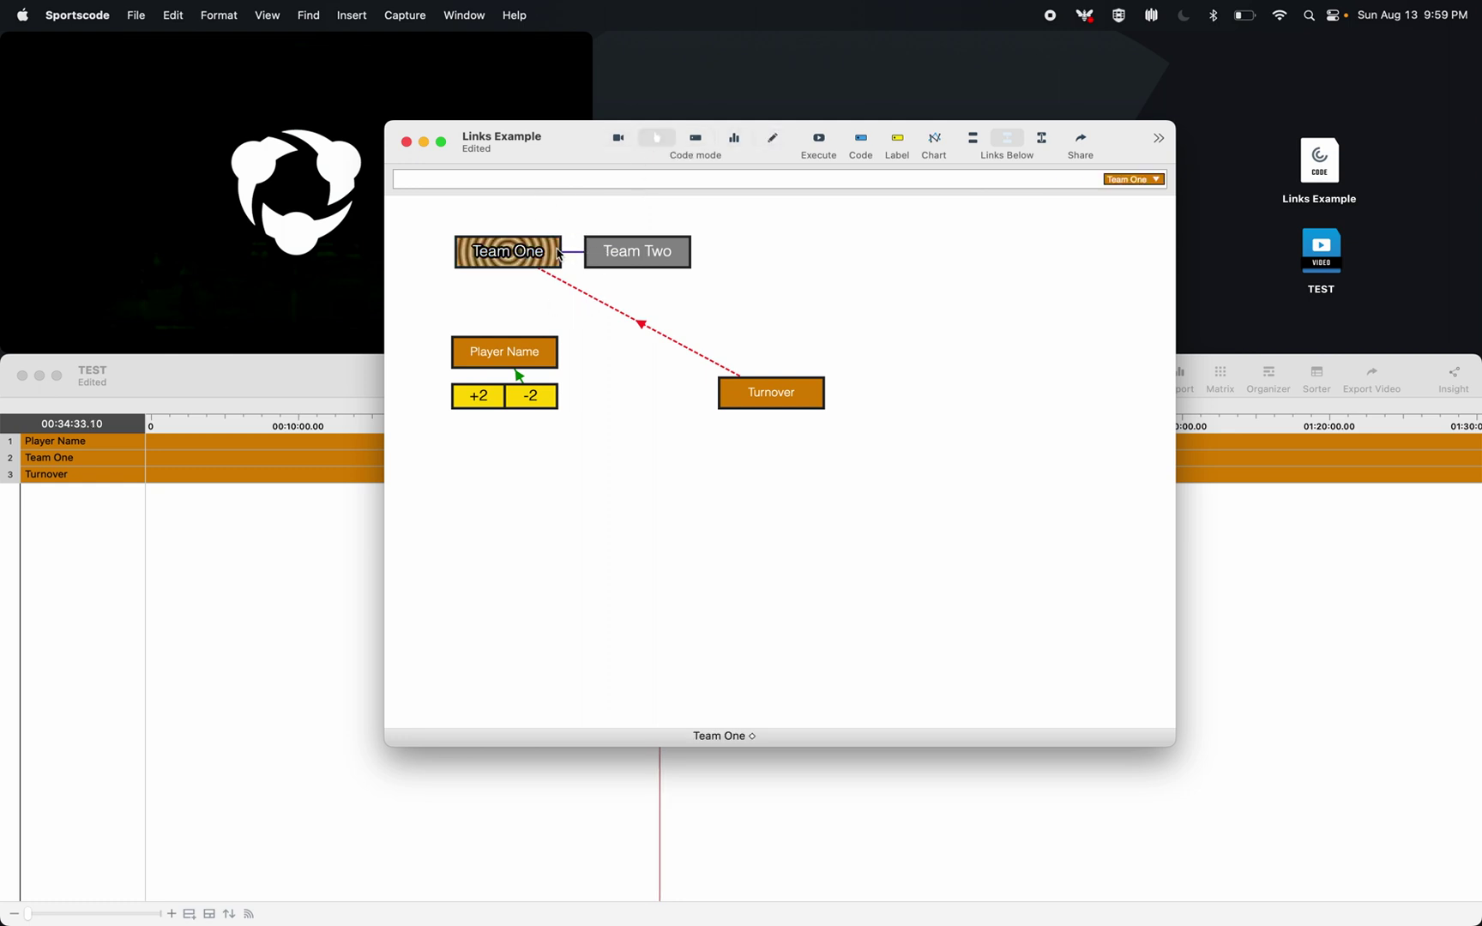
{"action": "left_click", "coordinate": [631, 255]}
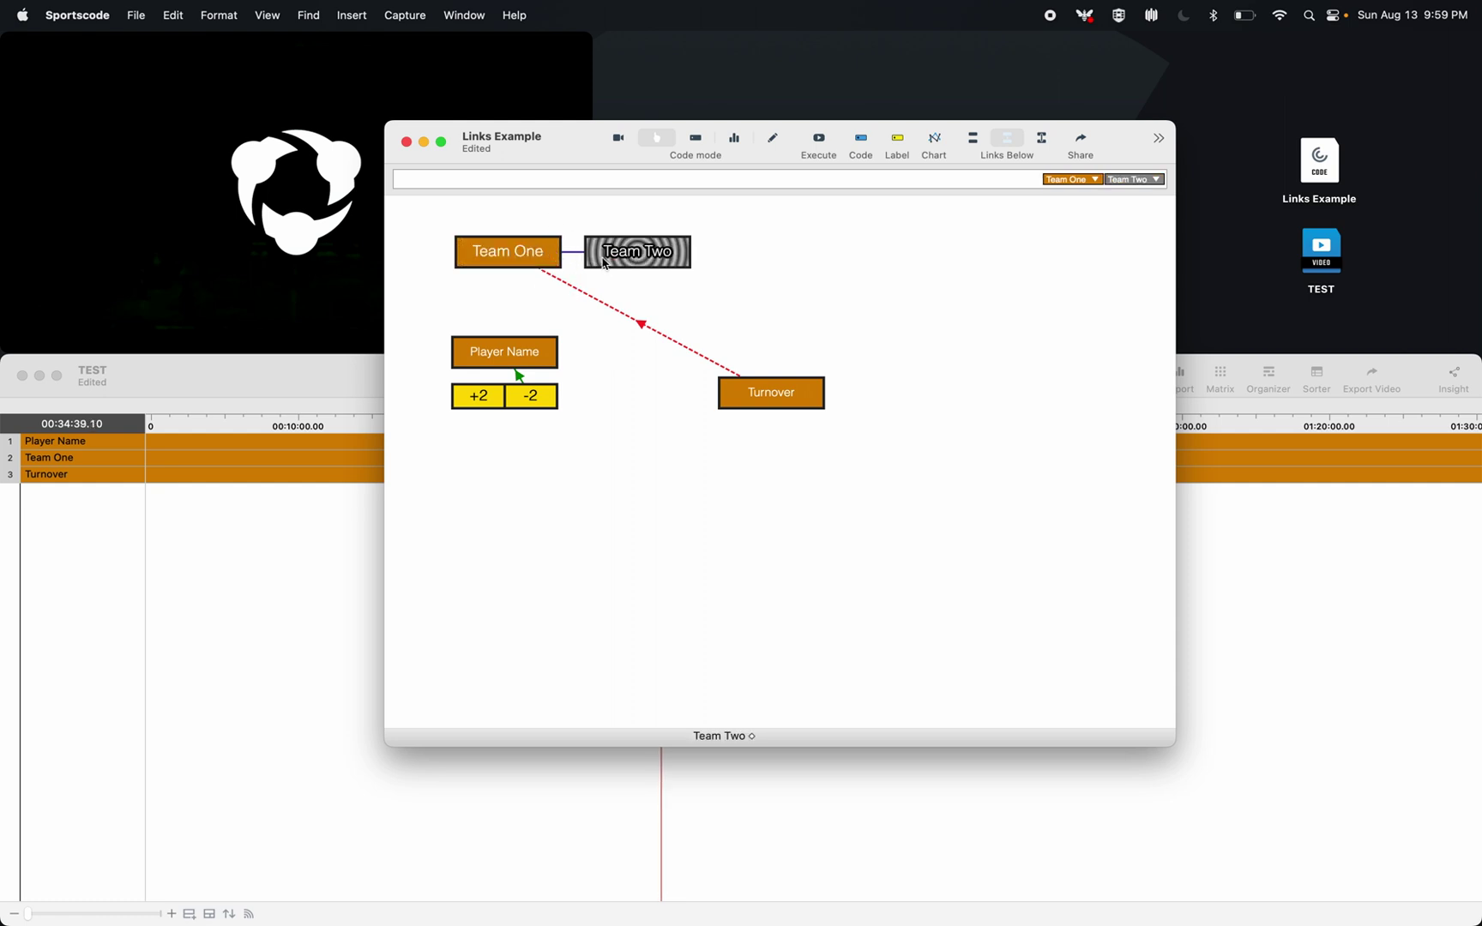
{"action": "left_click", "coordinate": [614, 262]}
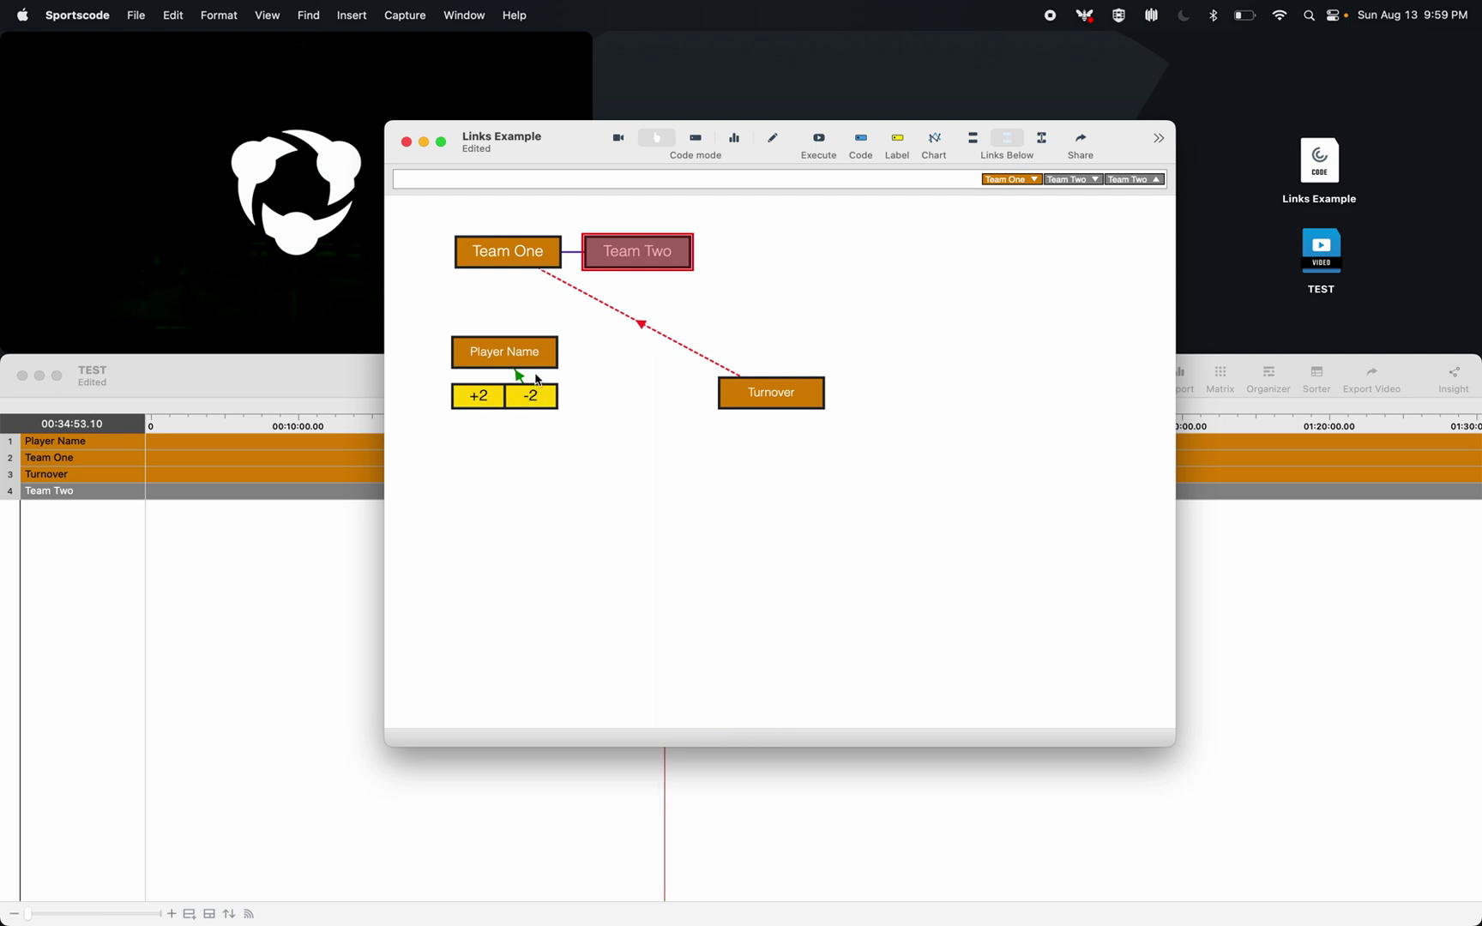
Step: In Edit mode, move the linked -2 button above the team buttons, then back beside +2
{"action": "left_click", "coordinate": [772, 138]}
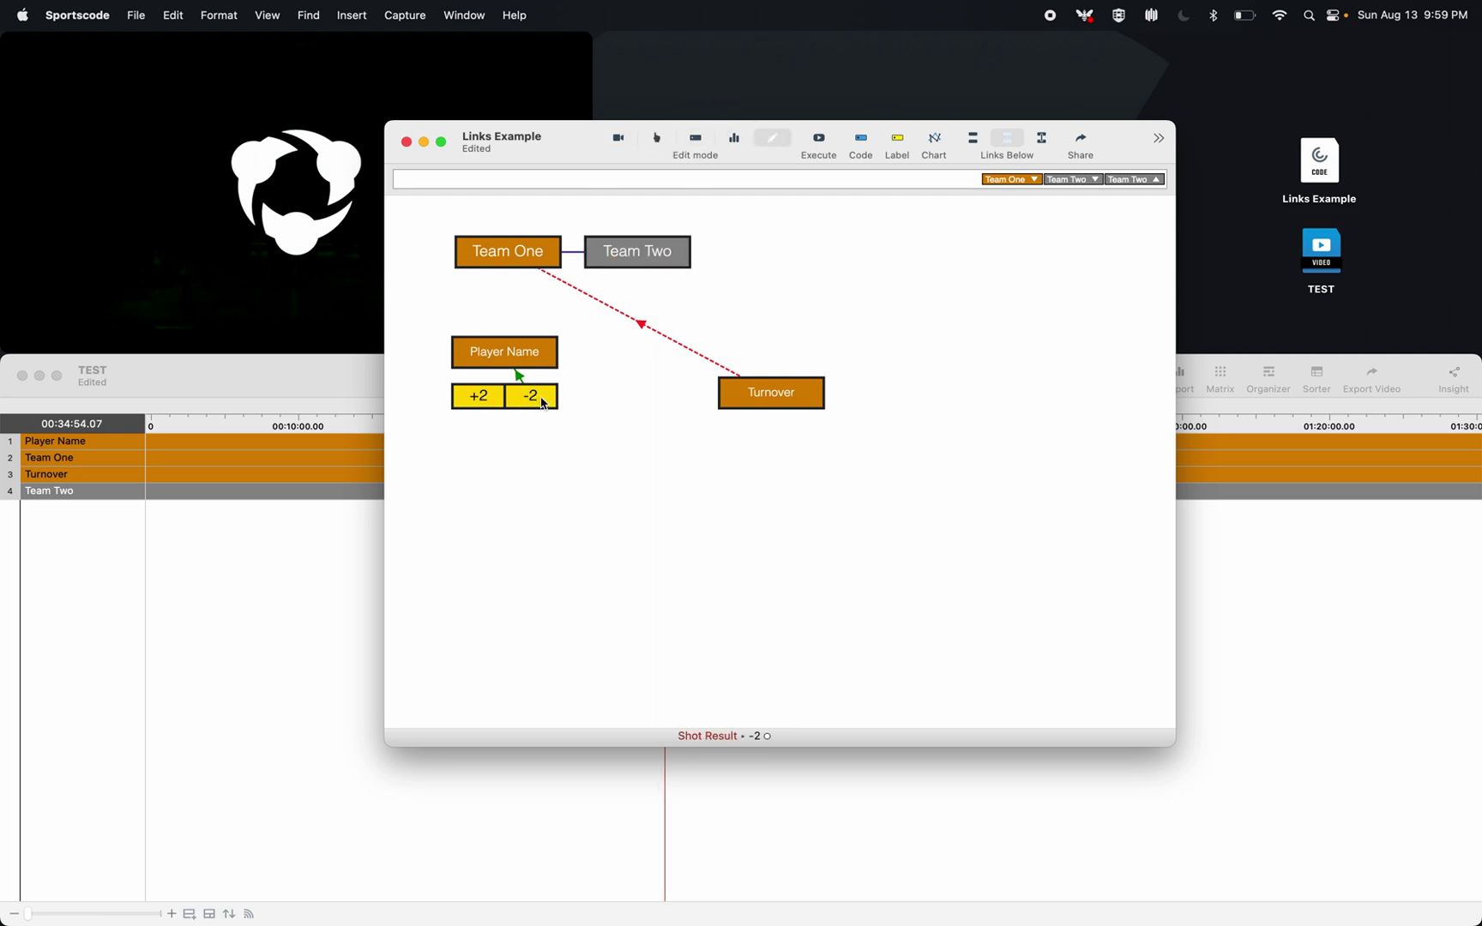
{"action": "left_click", "coordinate": [518, 373]}
{"action": "left_click", "coordinate": [597, 386]}
{"action": "left_click_drag", "start_coordinate": [526, 406], "coordinate": [596, 224]}
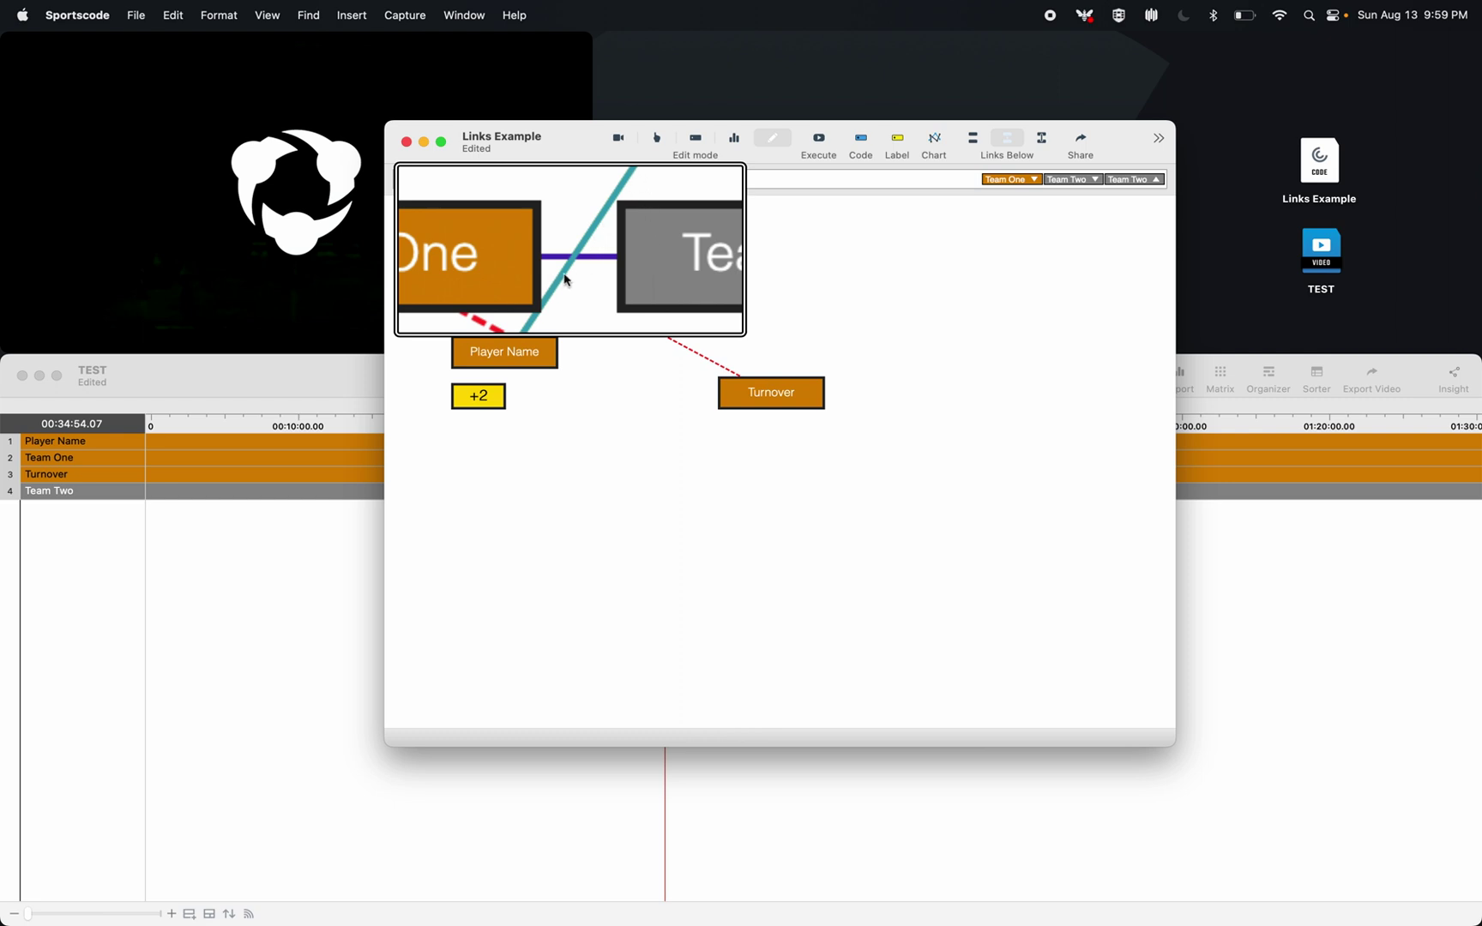
{"action": "left_click_drag", "start_coordinate": [600, 212], "coordinate": [537, 403]}
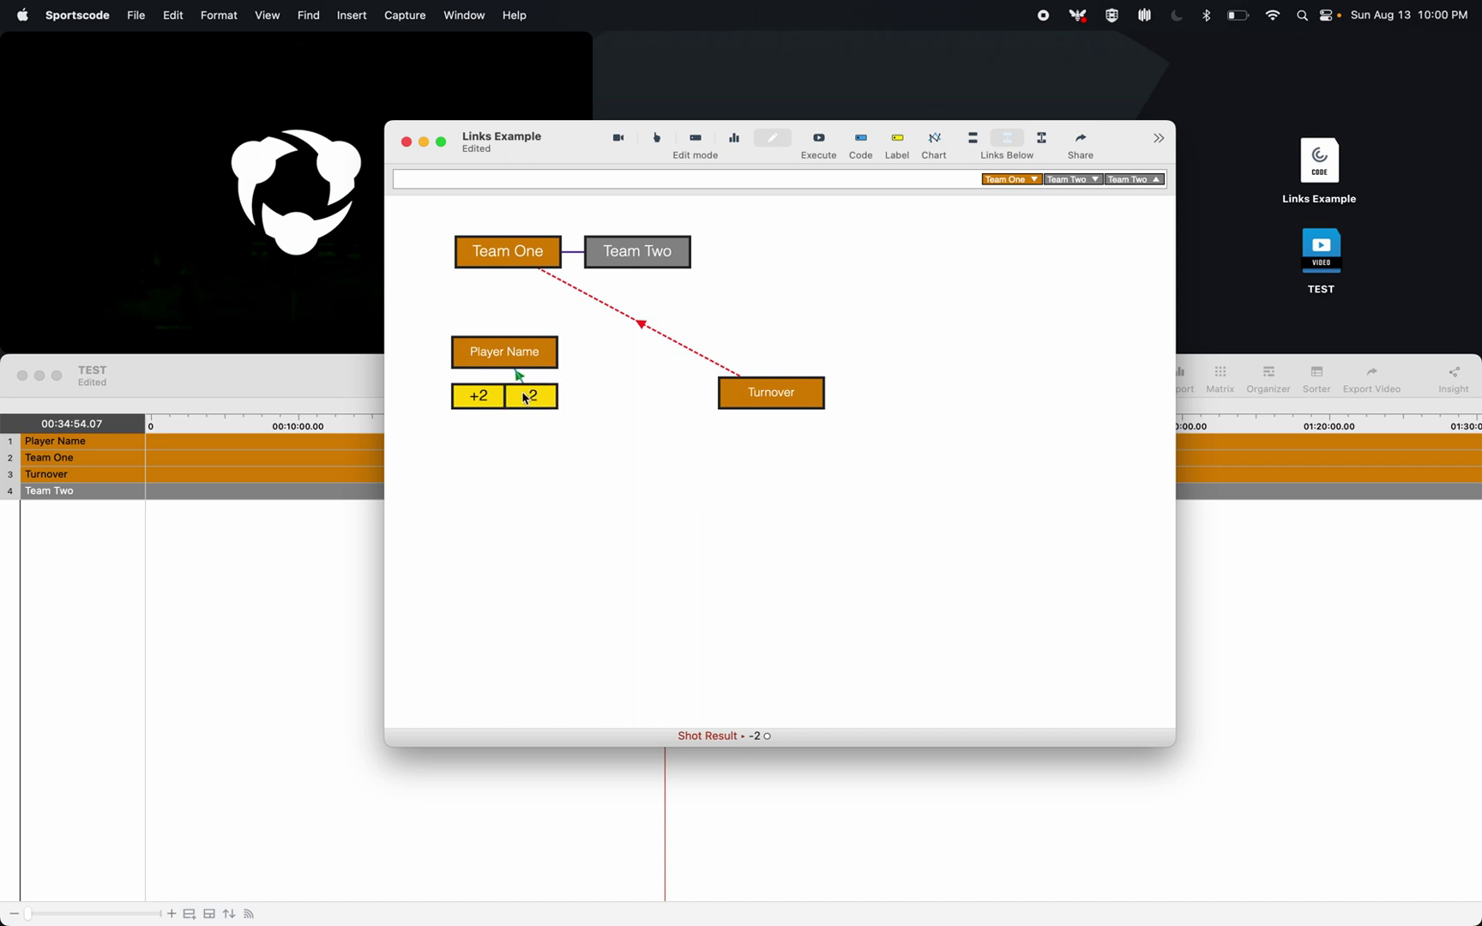
Step: In Code mode, record a Team One instance while applying -2, which also logs Player Name
{"action": "left_click", "coordinate": [520, 367]}
{"action": "left_click", "coordinate": [657, 138]}
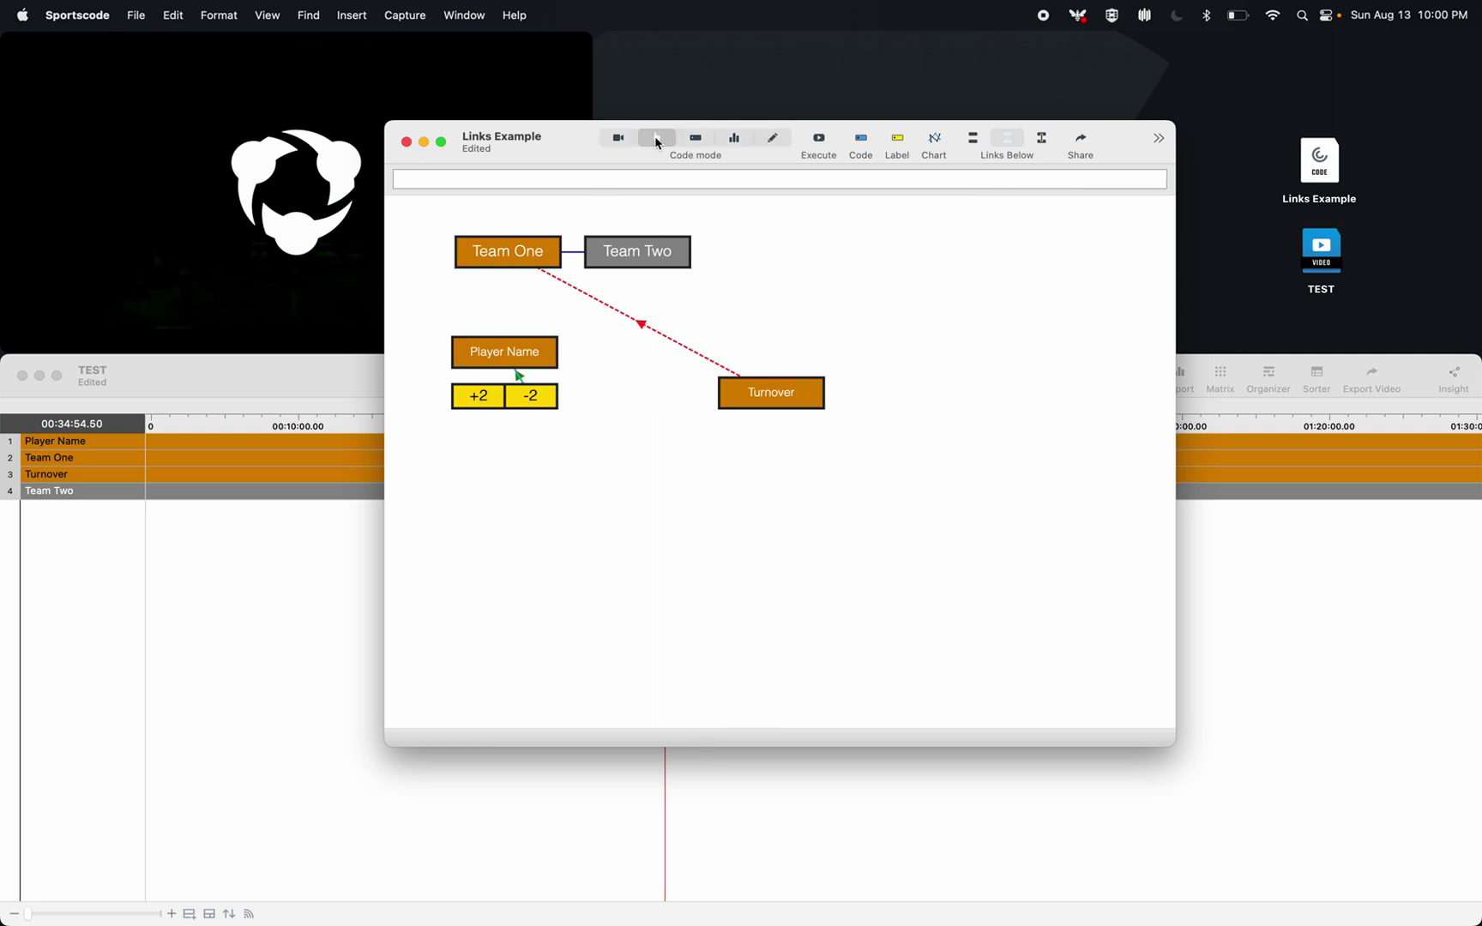
{"action": "left_click", "coordinate": [521, 257]}
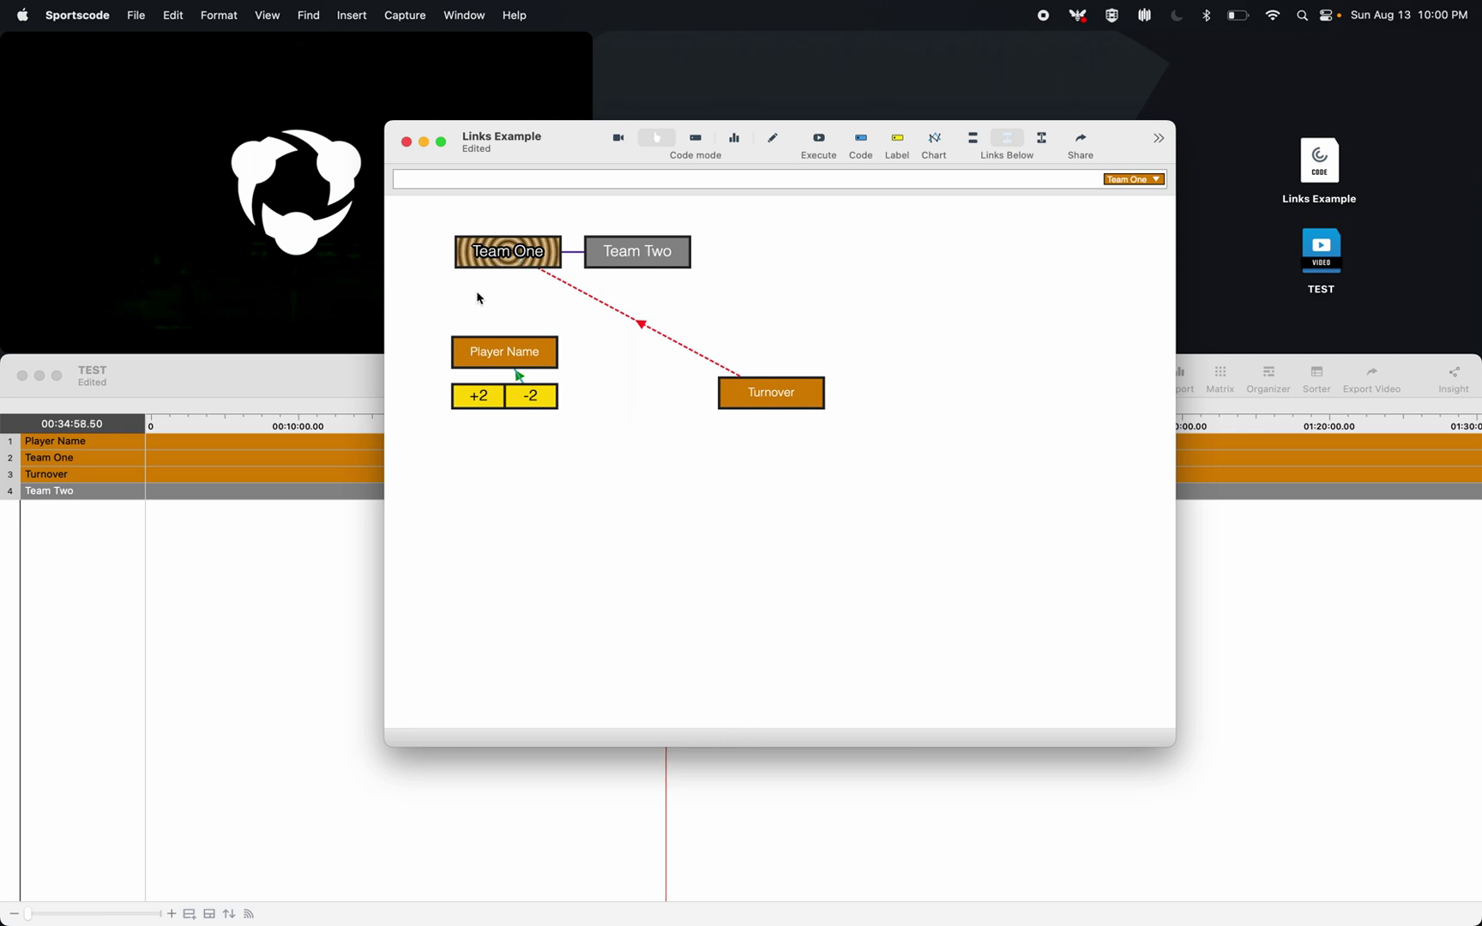
{"action": "left_click", "coordinate": [518, 390]}
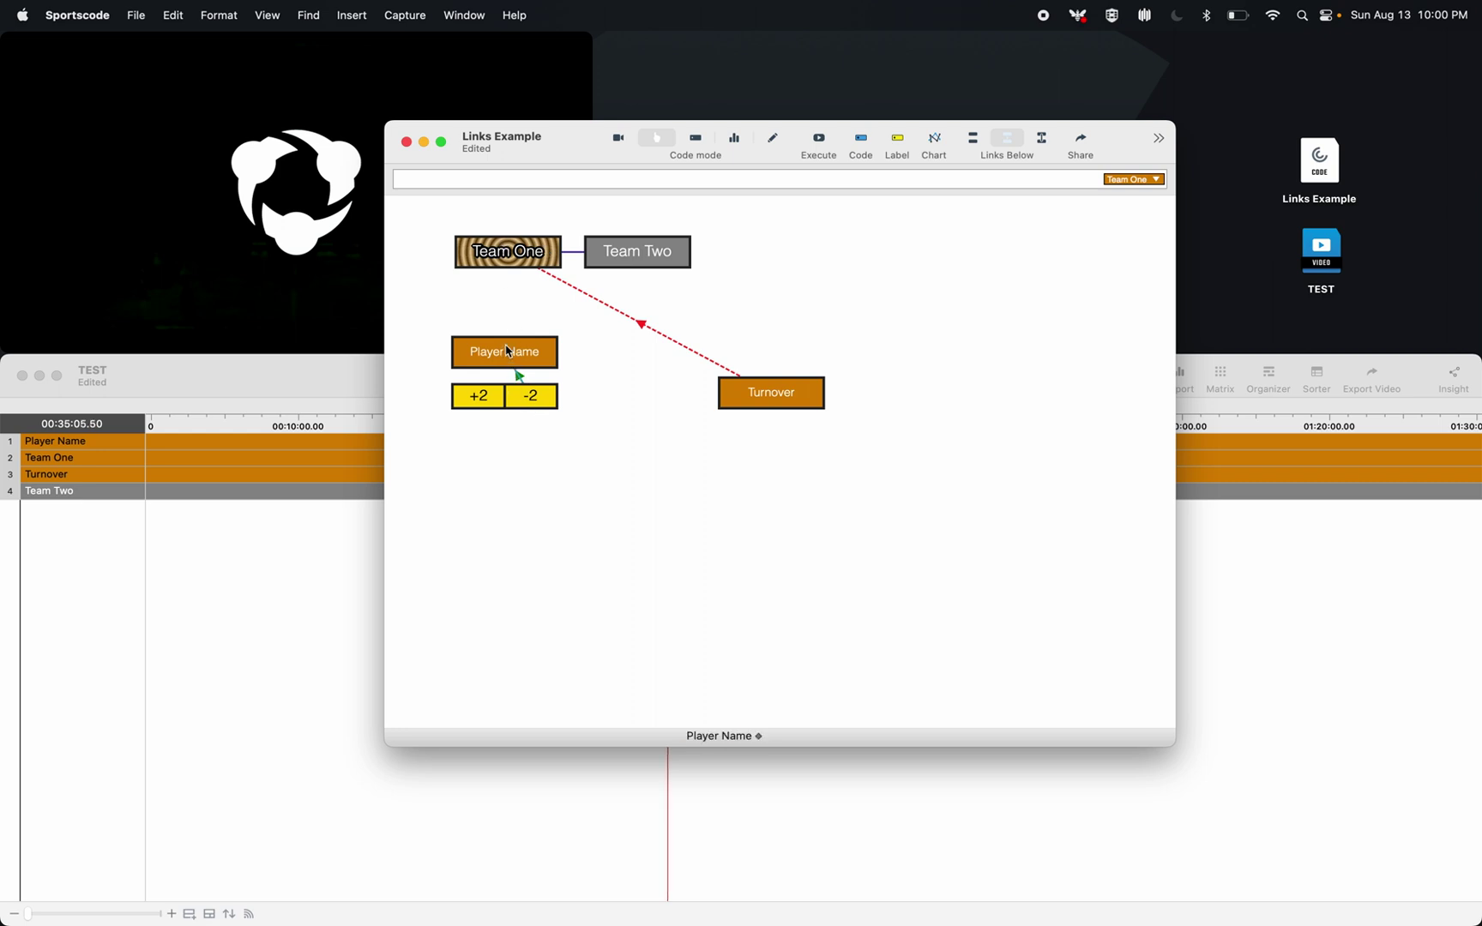
{"action": "left_click", "coordinate": [532, 399]}
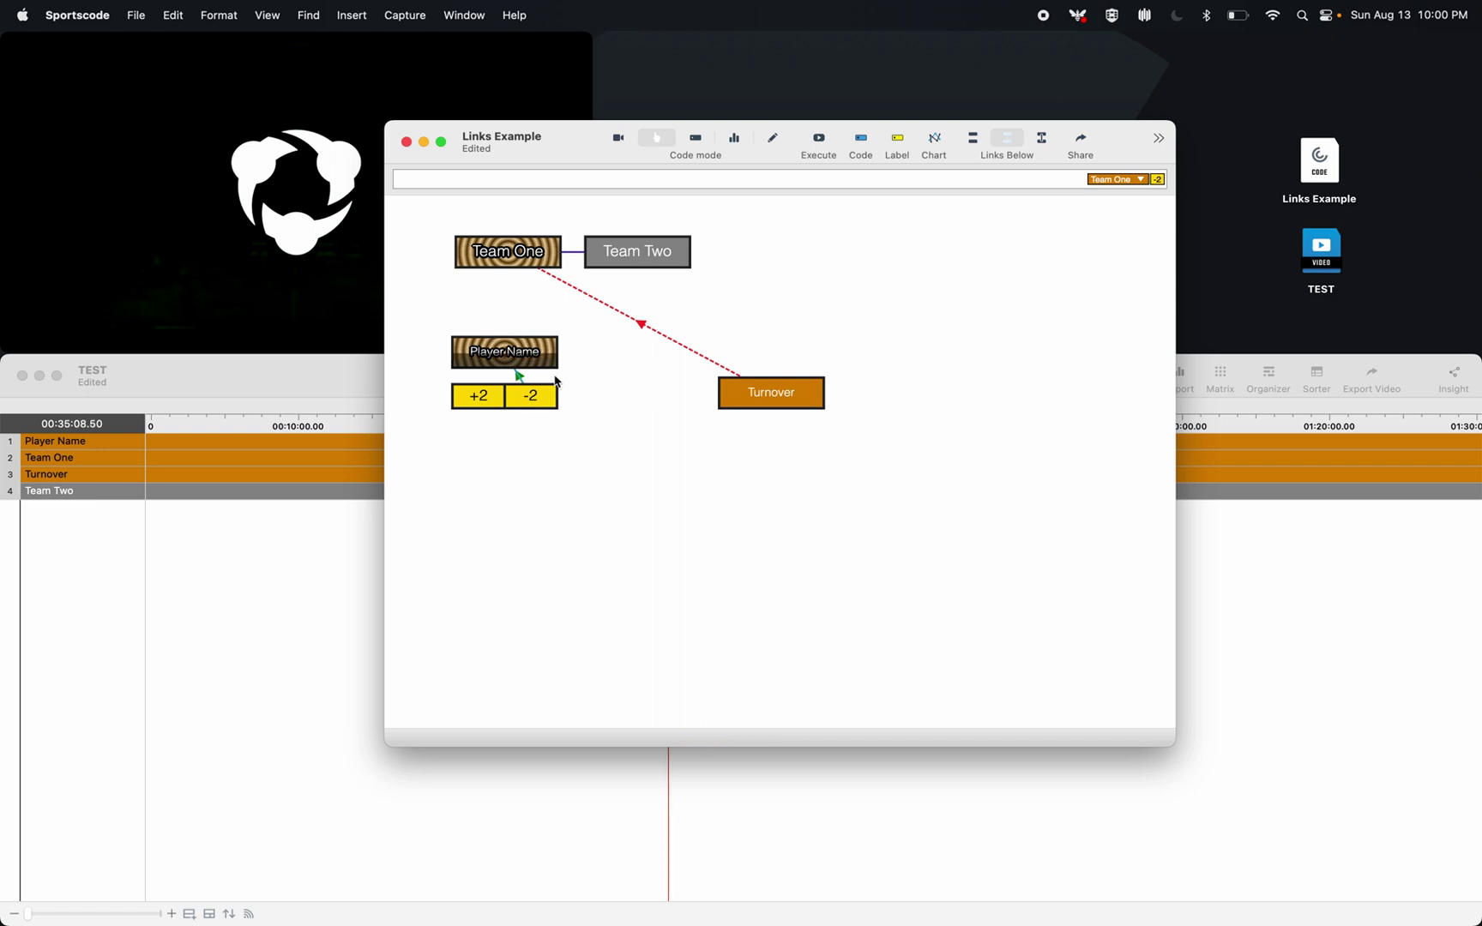
{"action": "left_click", "coordinate": [520, 257]}
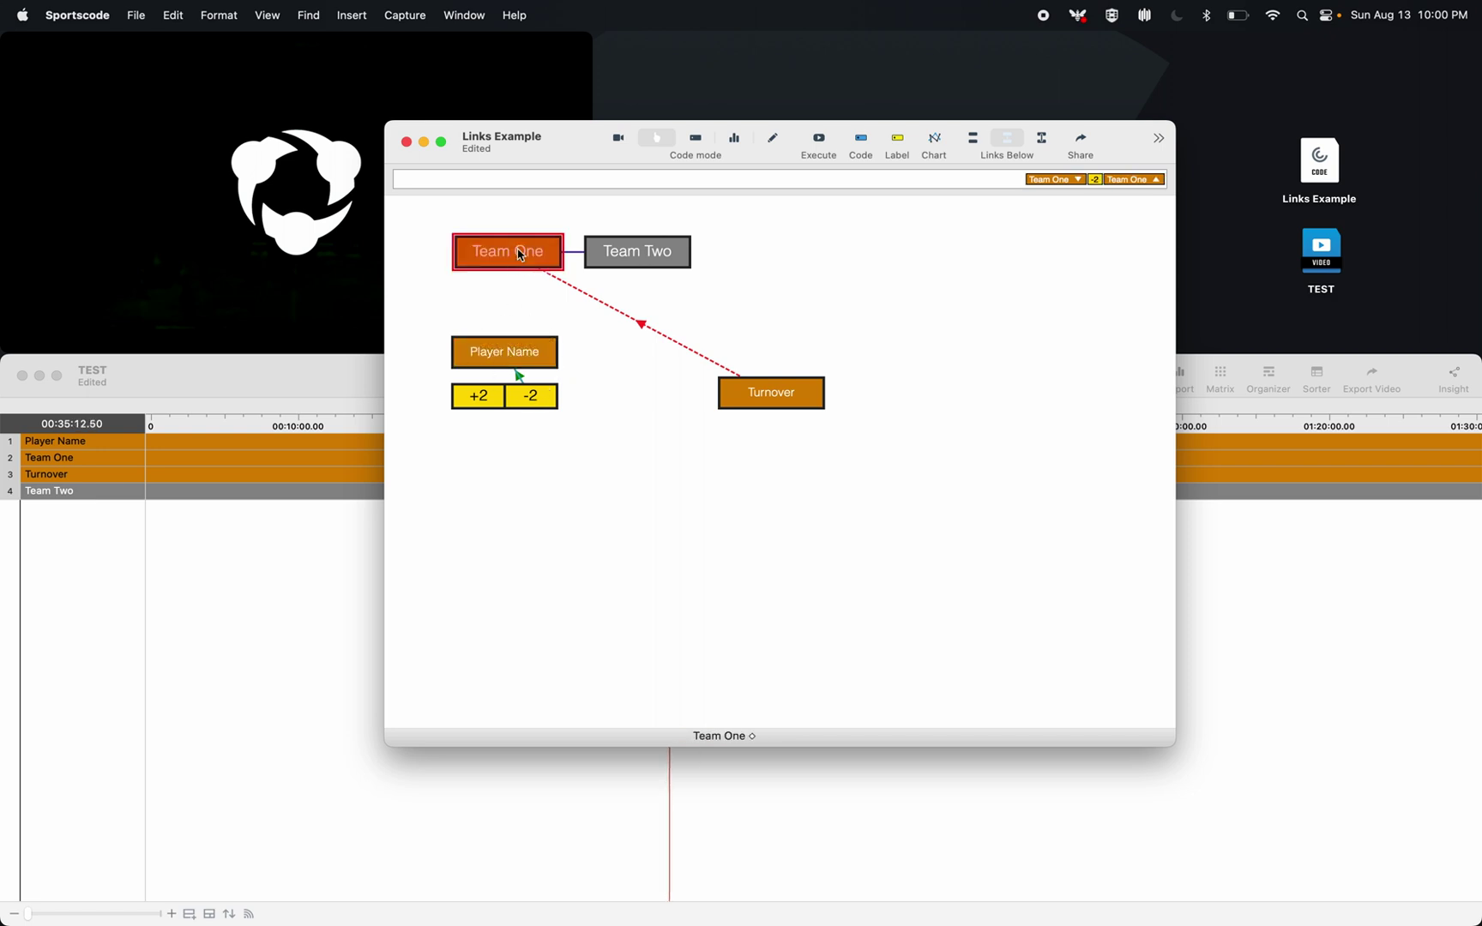
Step: Move the code window aside to check the TEST timeline, then move it back
{"action": "left_click_drag", "start_coordinate": [543, 138], "coordinate": [1003, 248]}
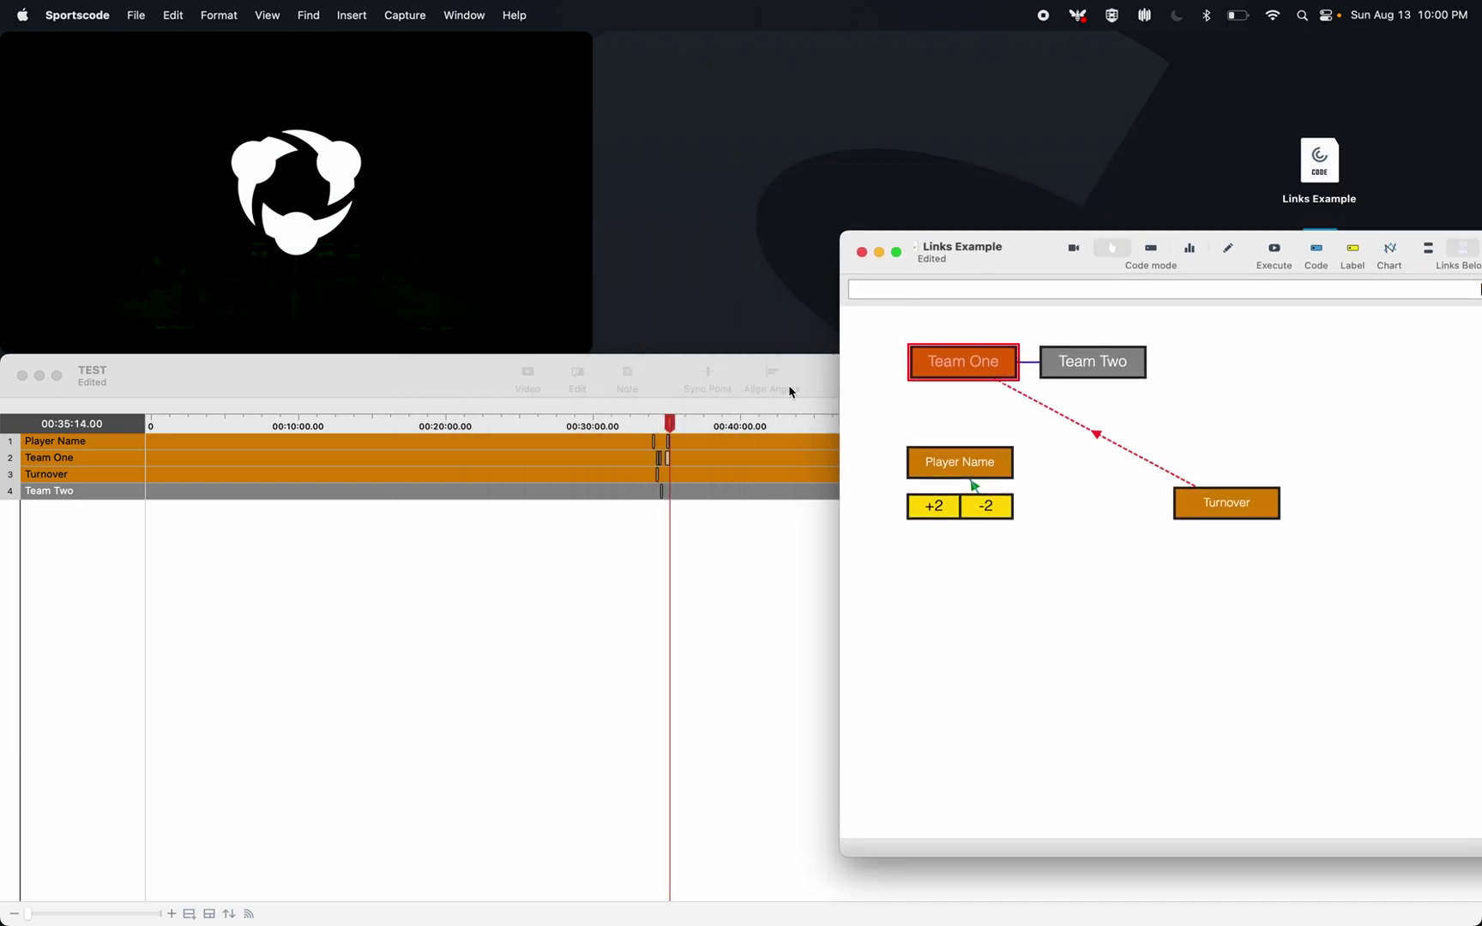
{"action": "left_click", "coordinate": [693, 569]}
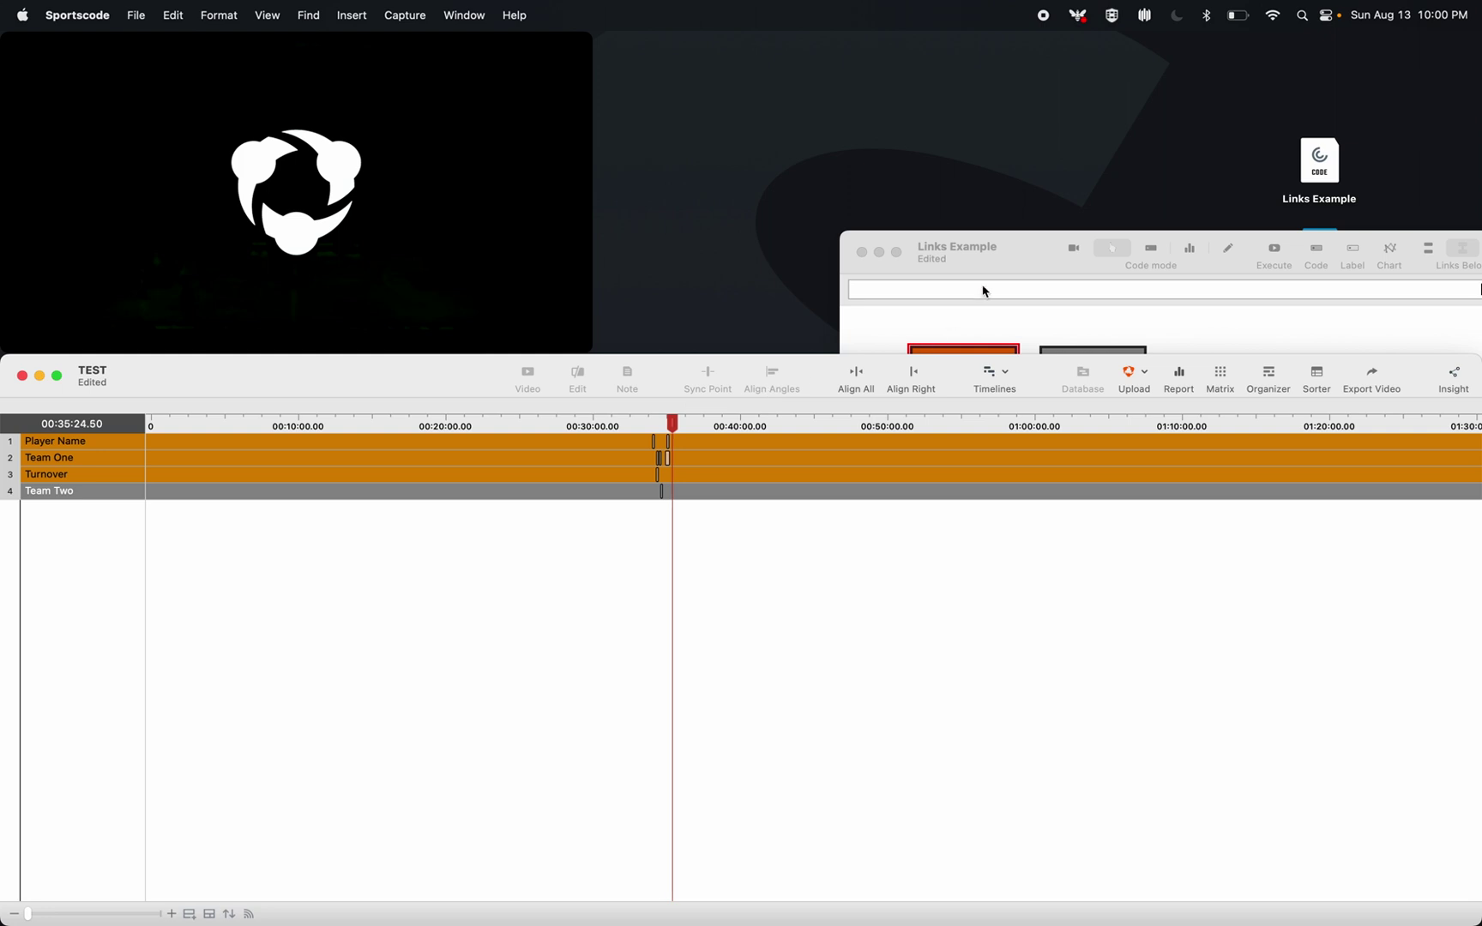
{"action": "left_click_drag", "start_coordinate": [993, 254], "coordinate": [597, 199]}
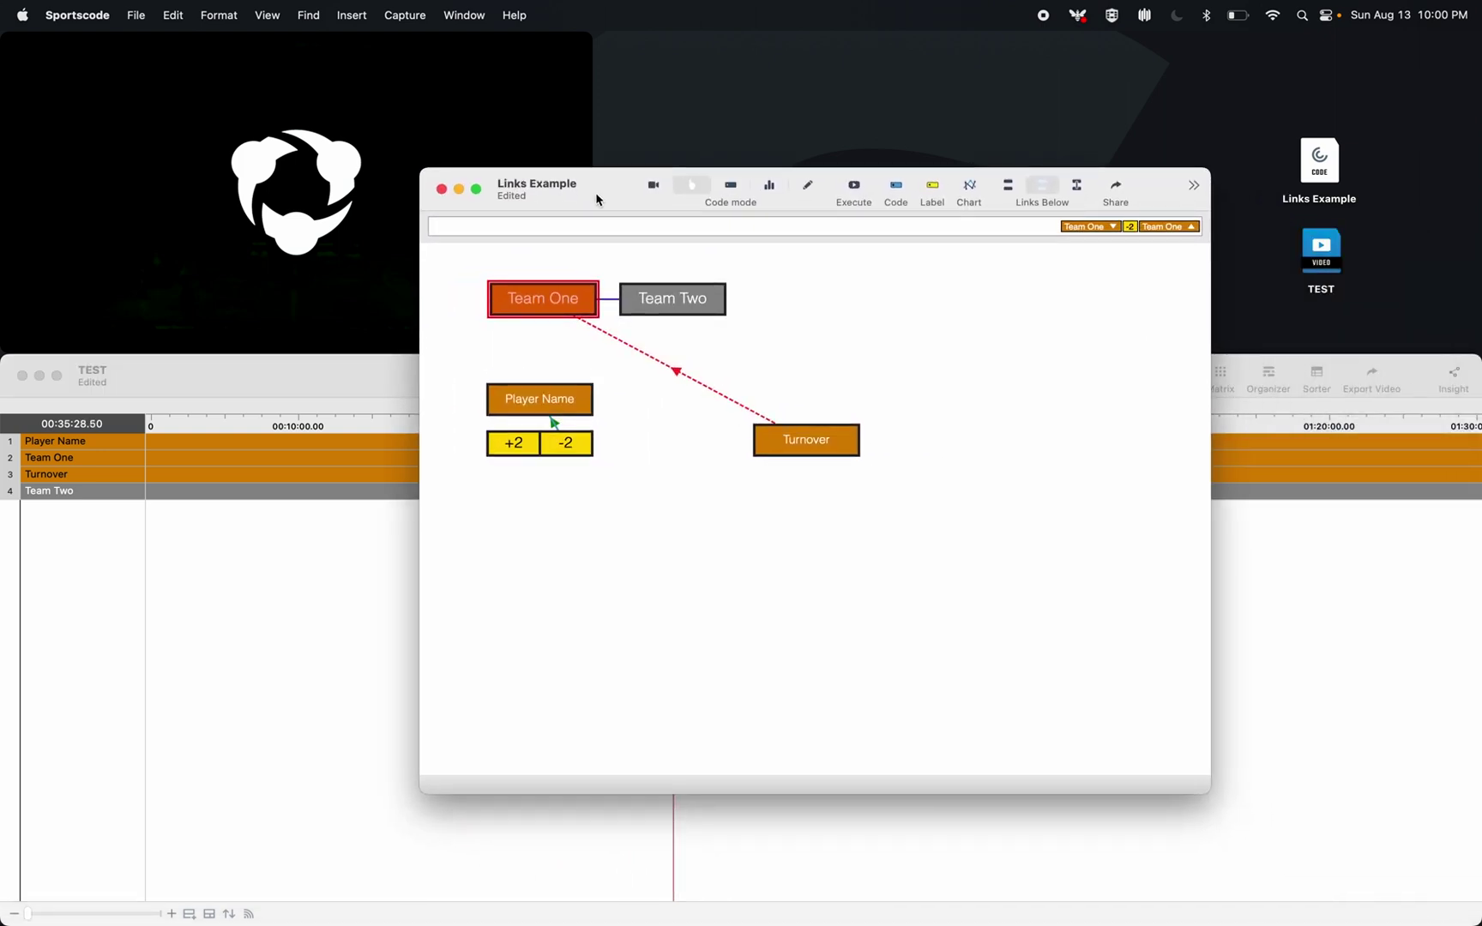
Step: In Edit mode, cycle the links display through Hidden, Below and Above, ending on Links Hidden
{"action": "left_click", "coordinate": [808, 186]}
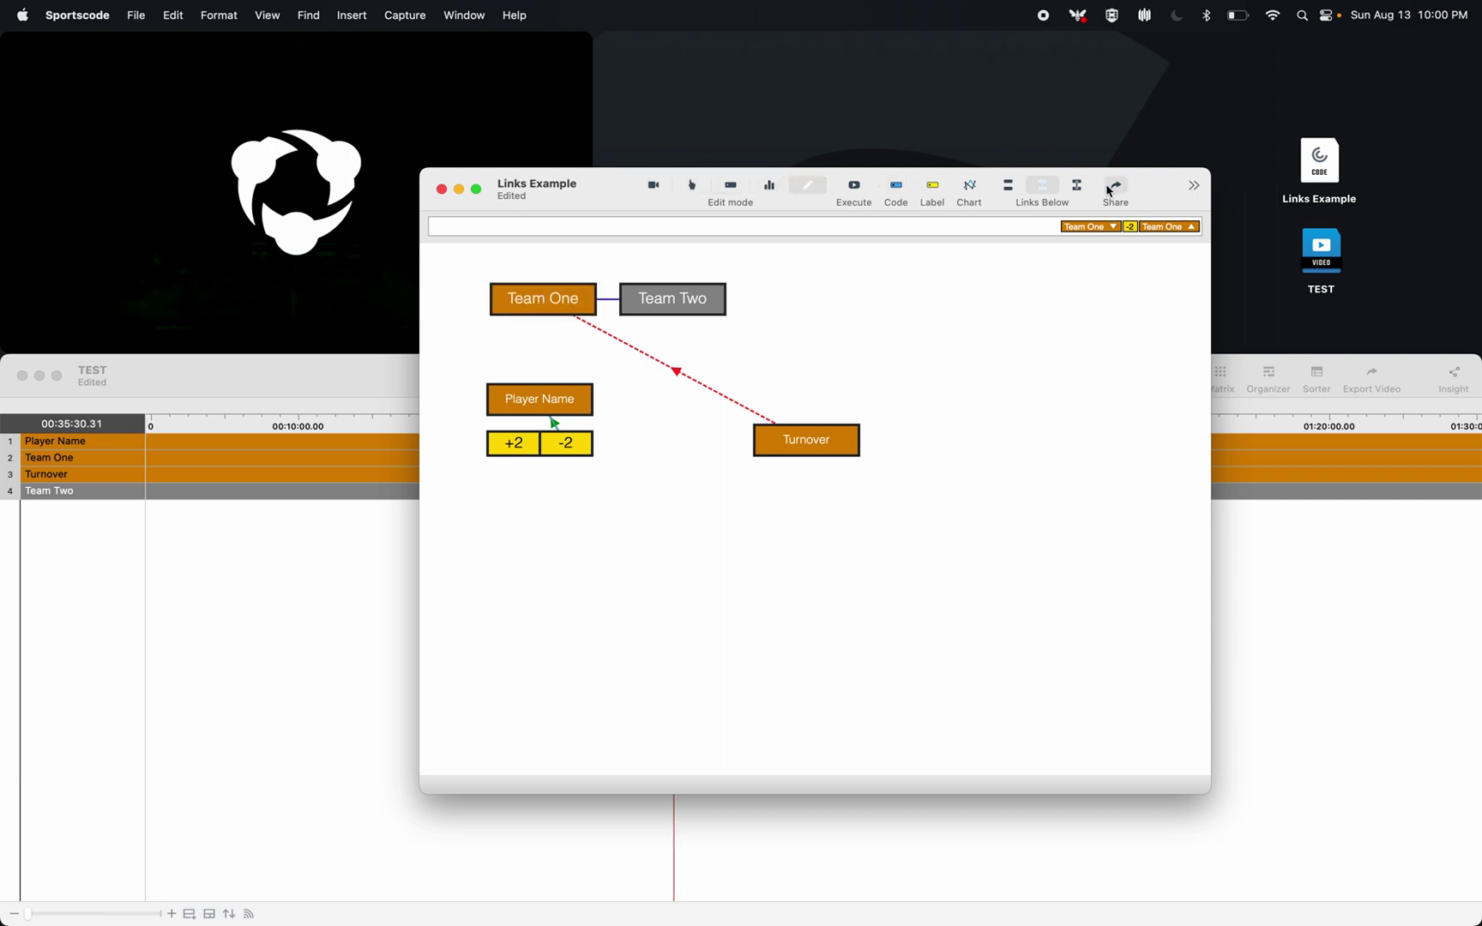
{"action": "left_click", "coordinate": [1012, 188]}
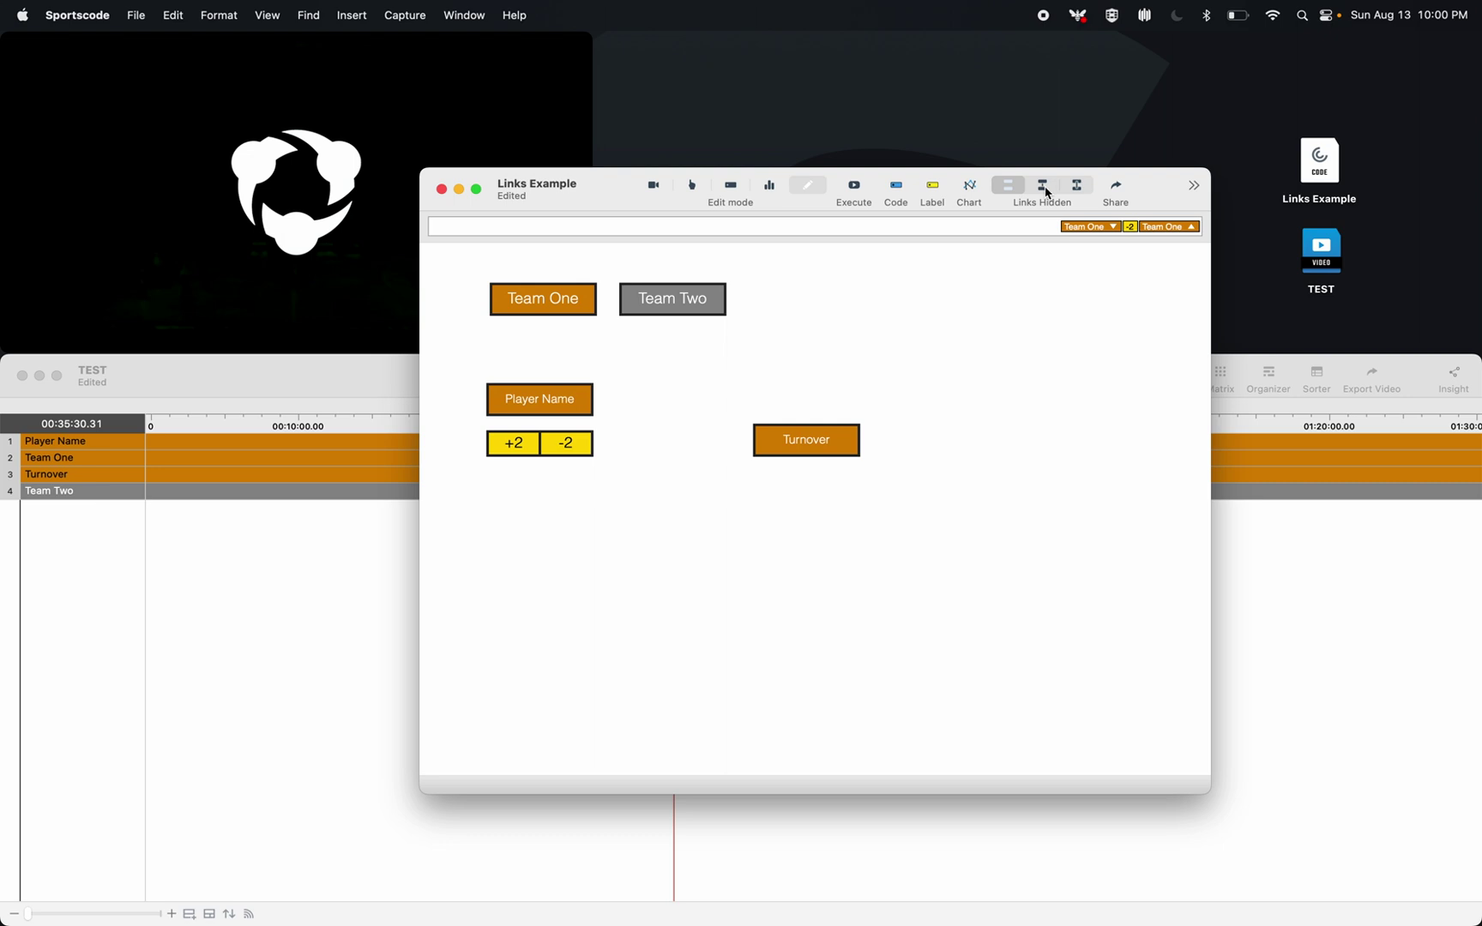
{"action": "left_click", "coordinate": [1045, 191]}
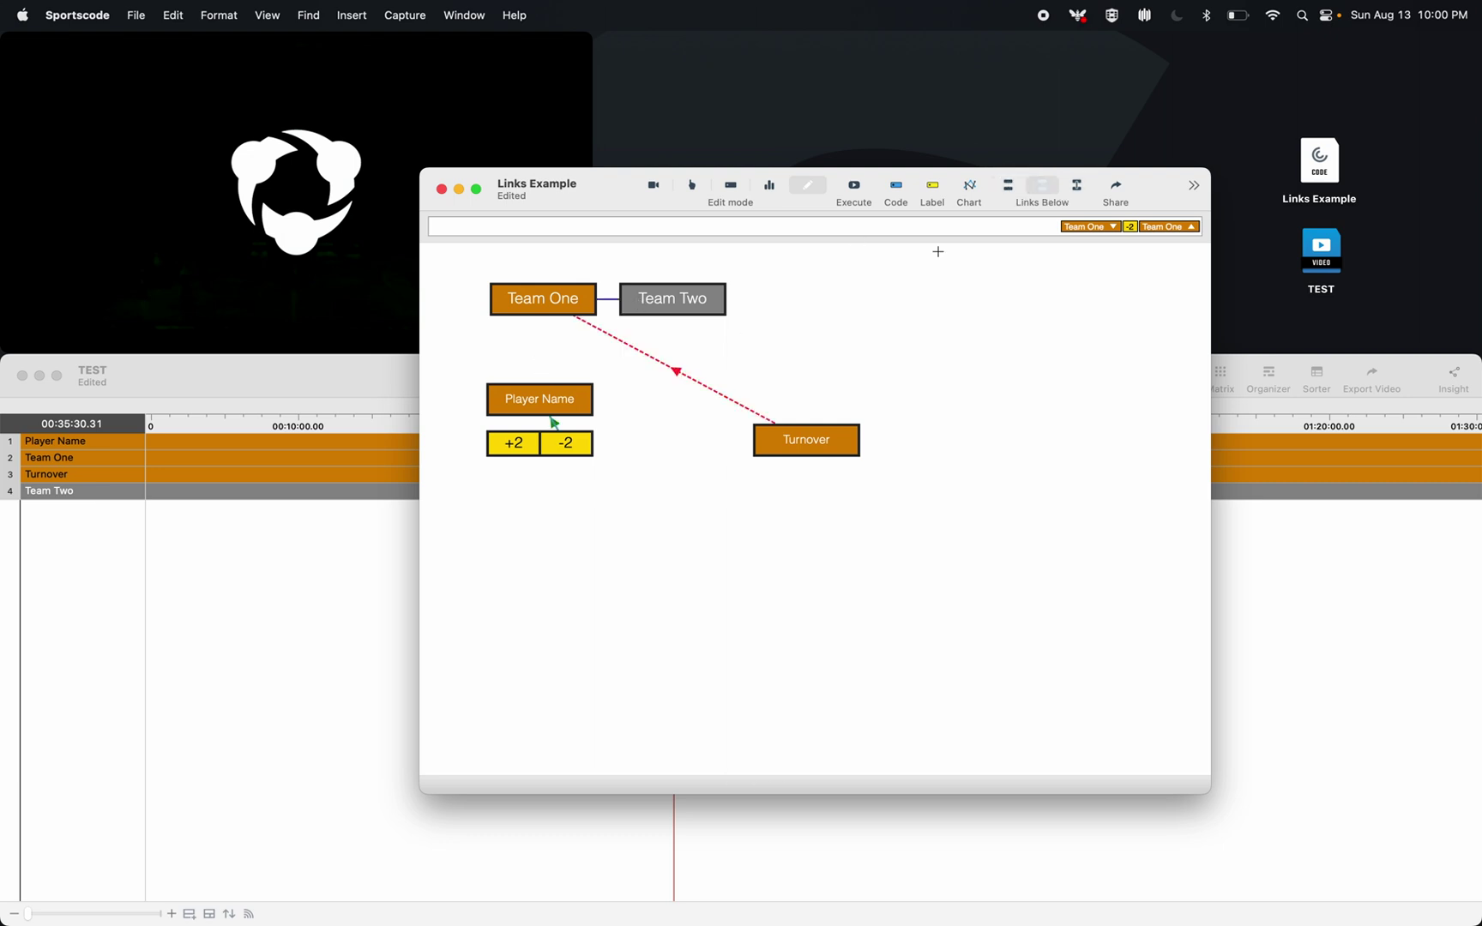
{"action": "left_click", "coordinate": [1083, 188]}
{"action": "left_click", "coordinate": [1006, 188]}
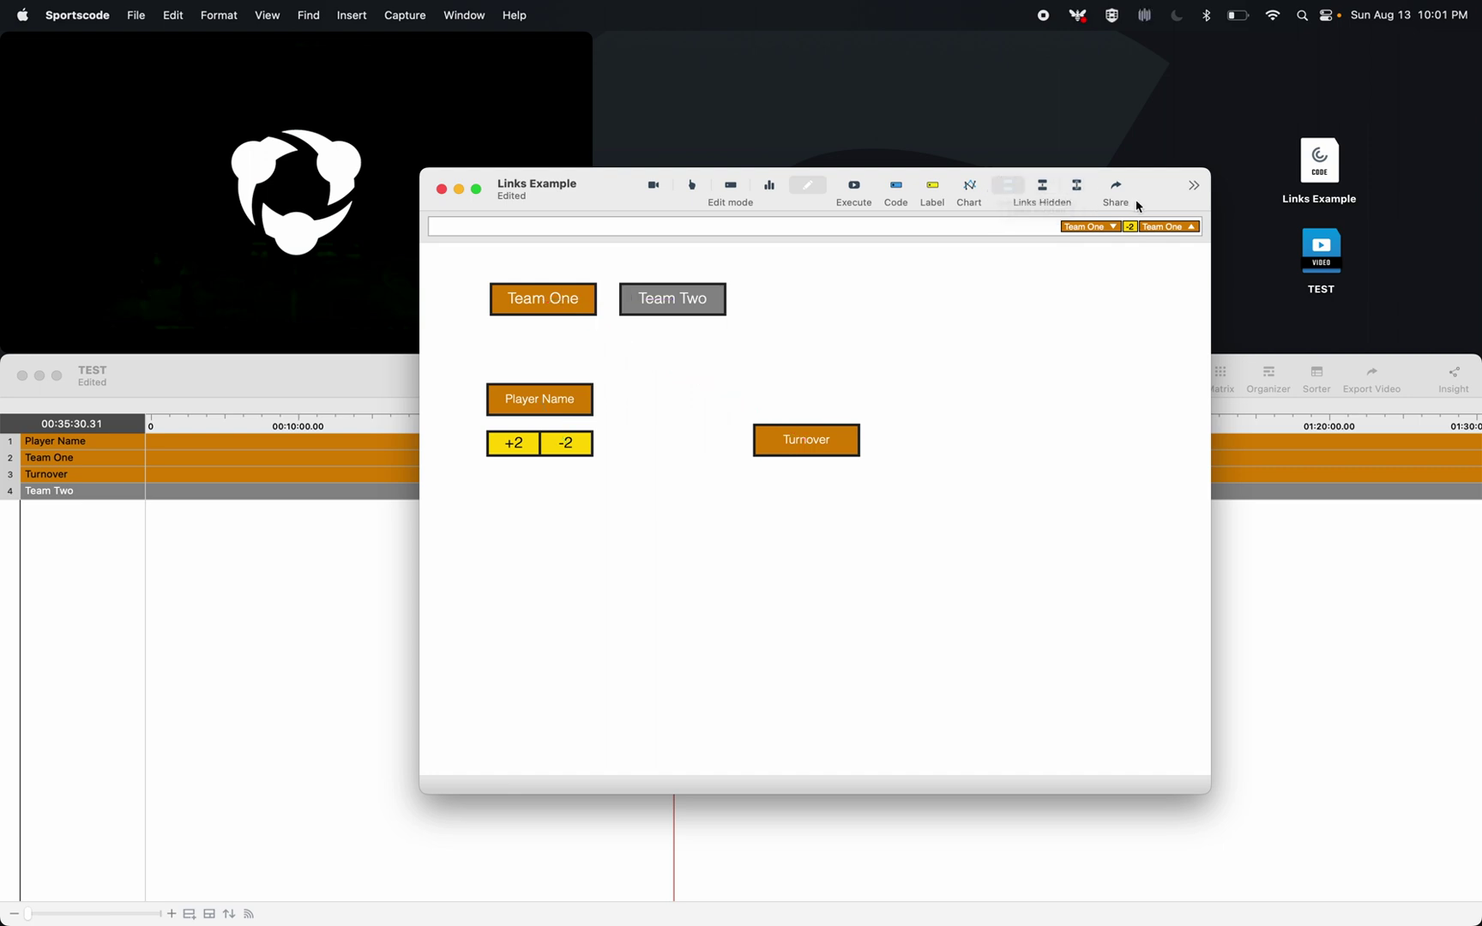
Step: Add the links display control to the toolbar through Customize Toolbar
{"action": "right_click", "coordinate": [1158, 192]}
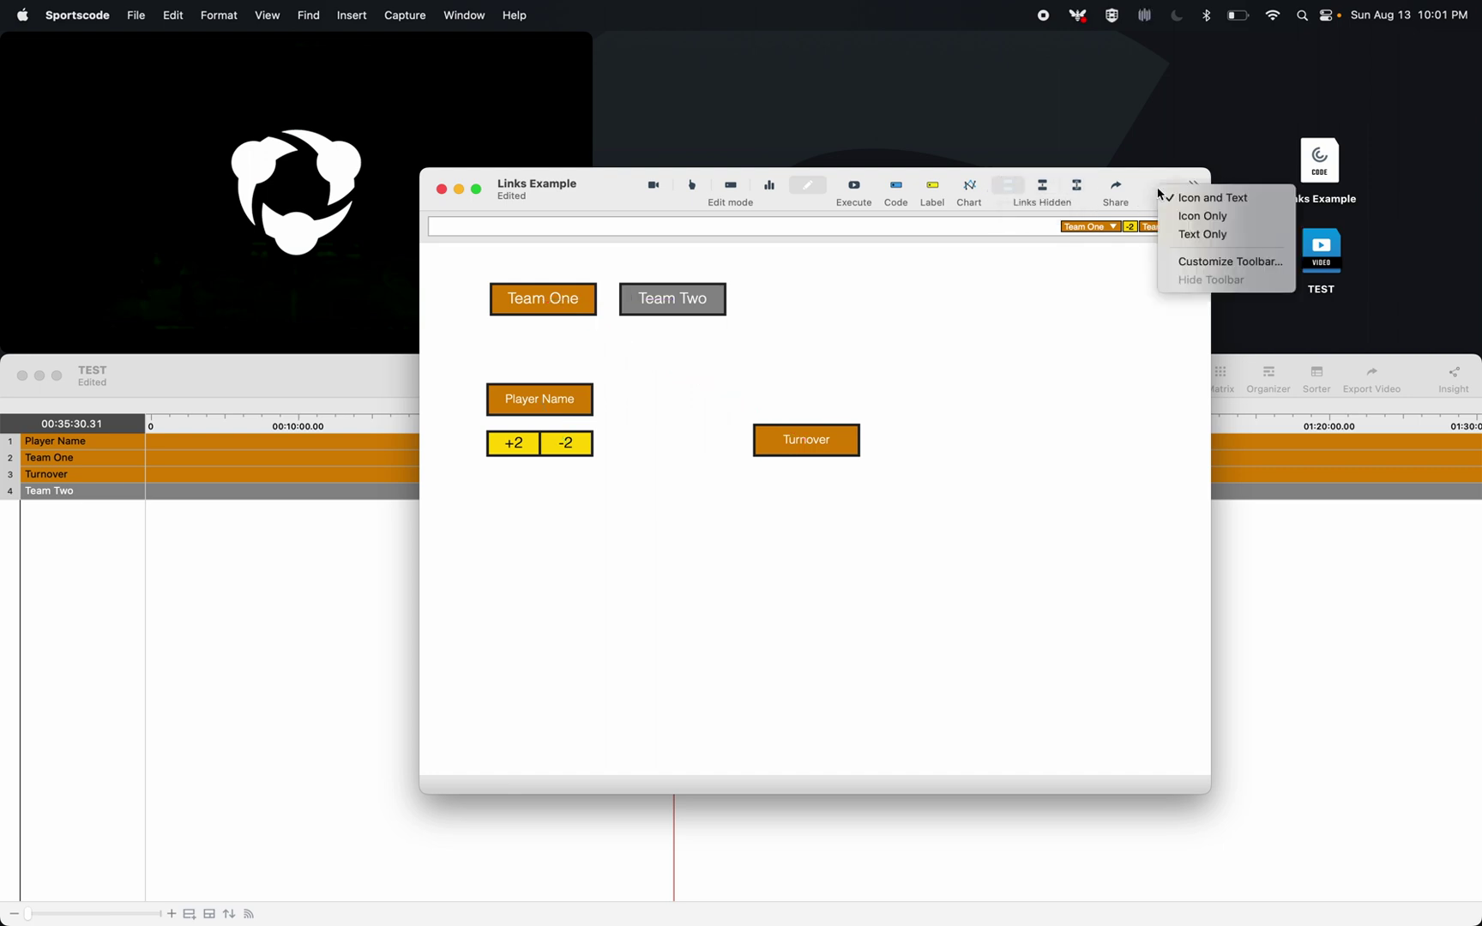
{"action": "left_click", "coordinate": [1194, 264]}
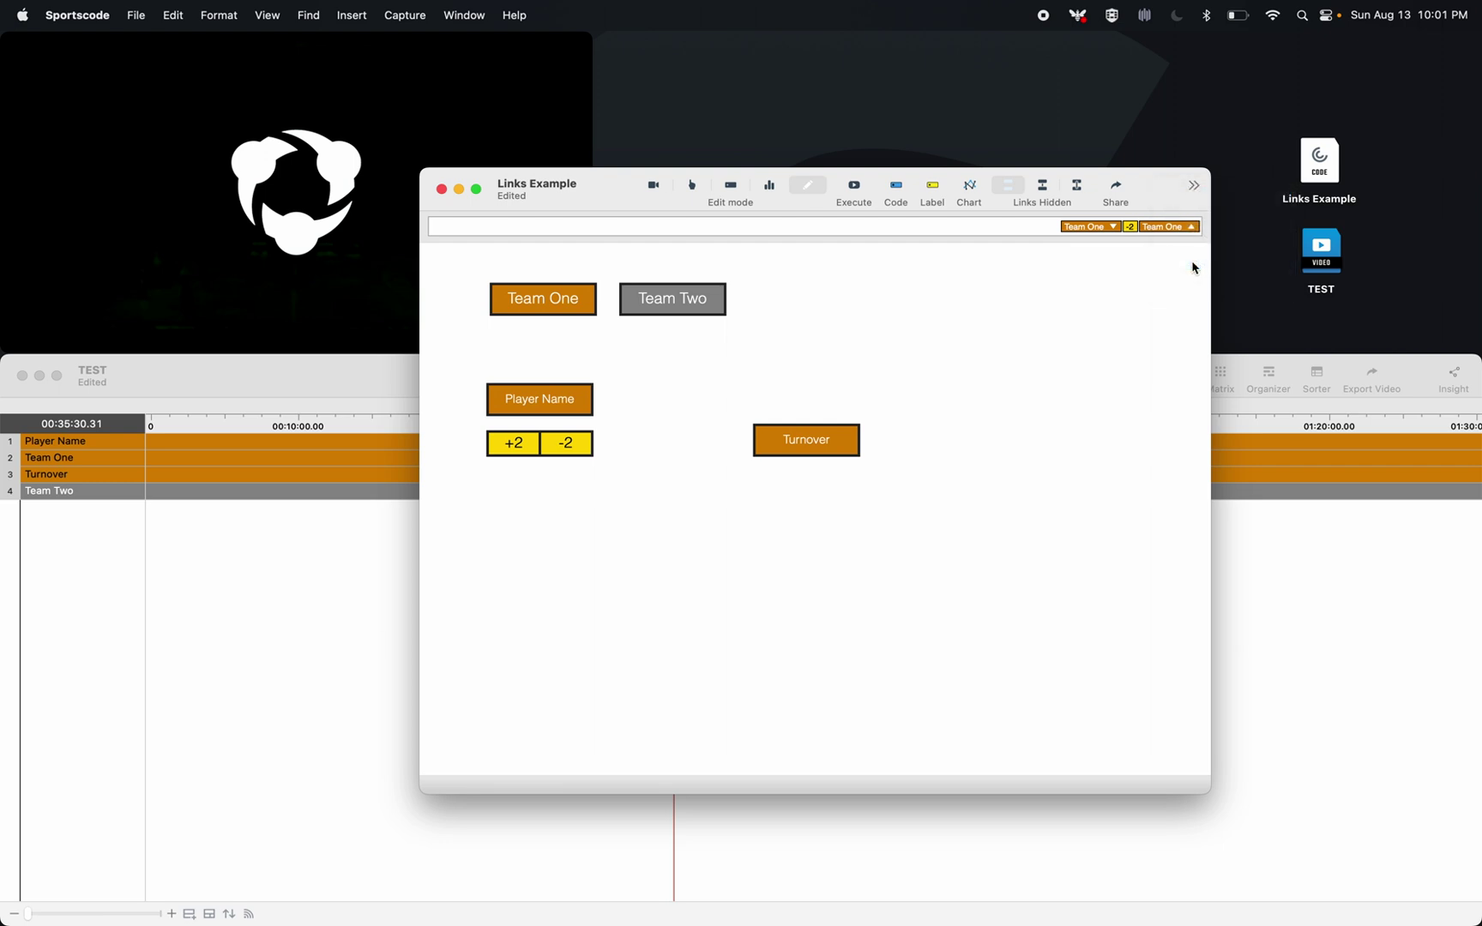
{"action": "left_click_drag", "start_coordinate": [1057, 321], "coordinate": [1058, 189]}
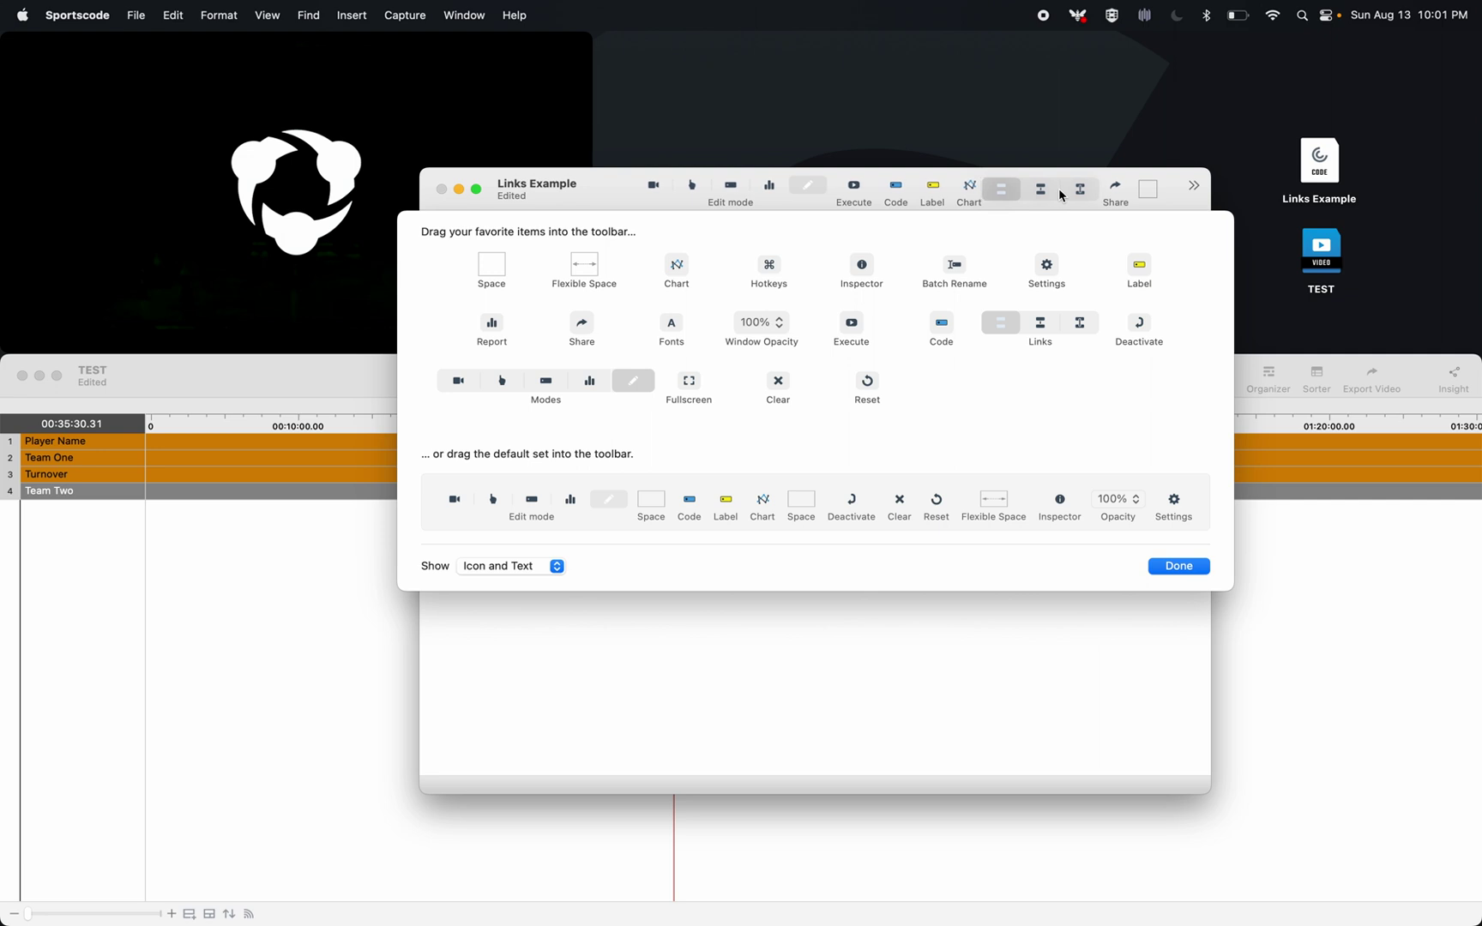
{"action": "left_click", "coordinate": [1166, 569]}
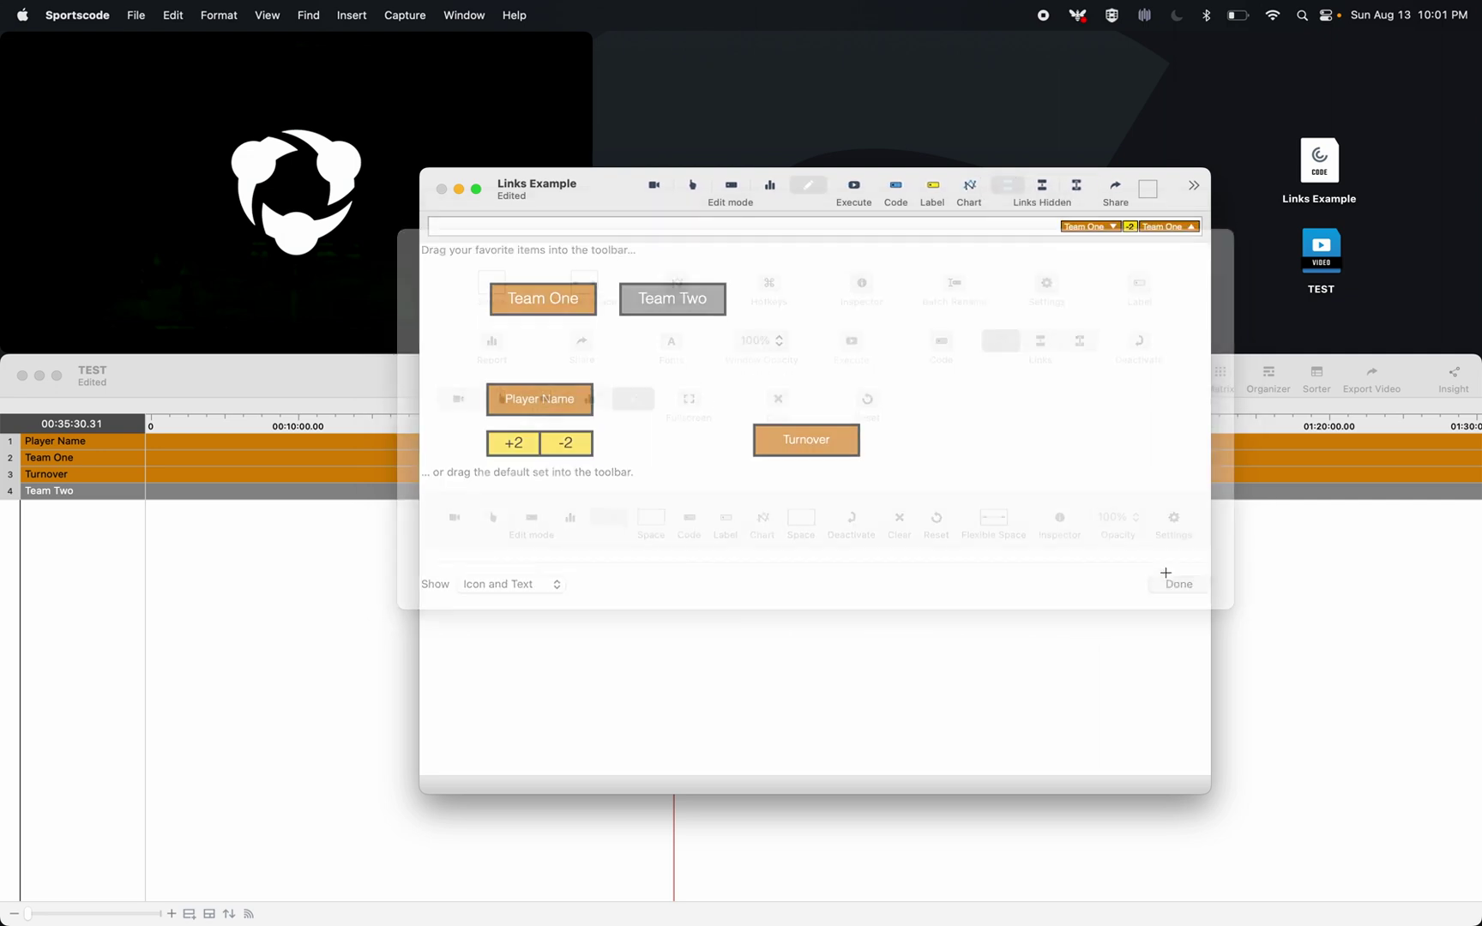